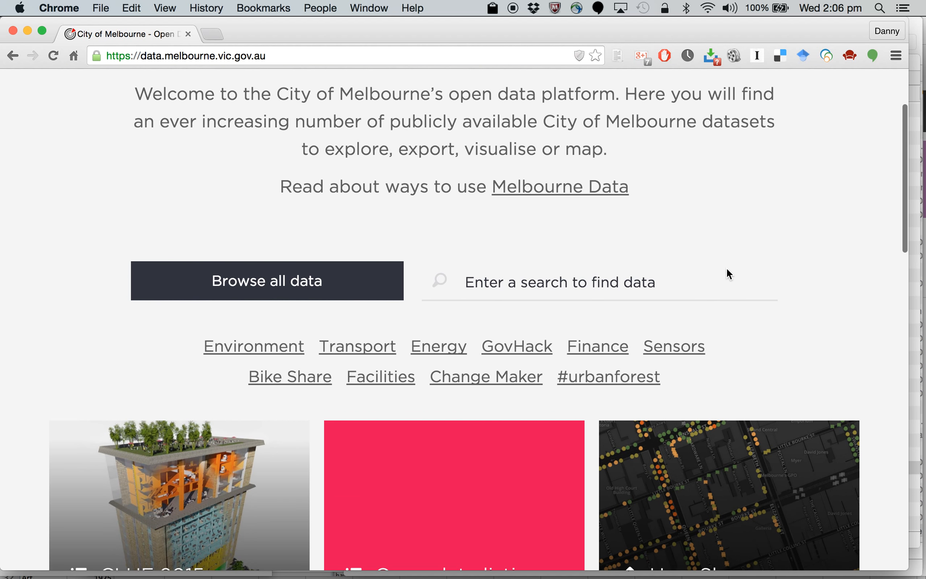
# Step: Look through the search topics and featured dataset tiles on the City of Melbourne open data homepage
pyautogui.scroll(-10, 727, 267)
pyautogui.scroll(-20, 729, 275)
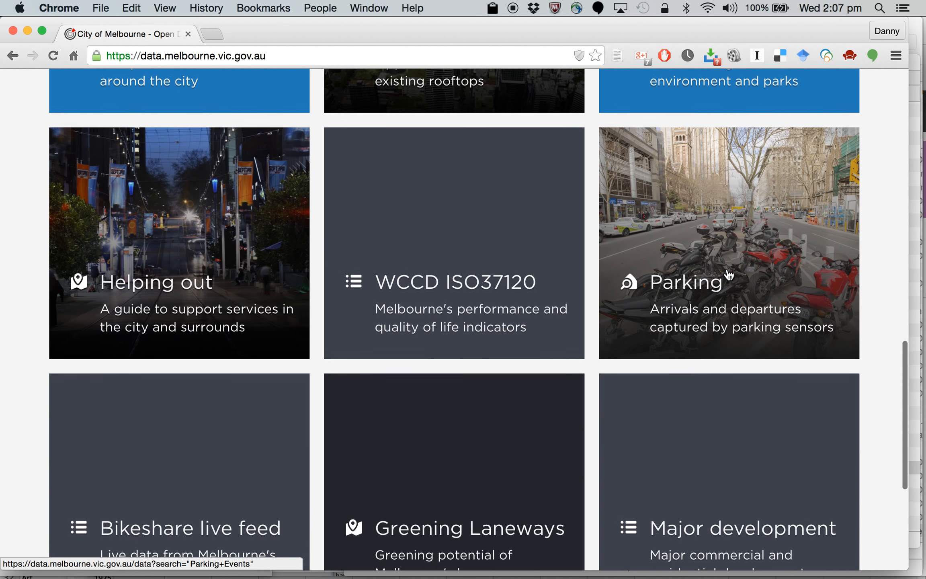
pyautogui.scroll(20, 729, 274)
pyautogui.scroll(-1, 729, 275)
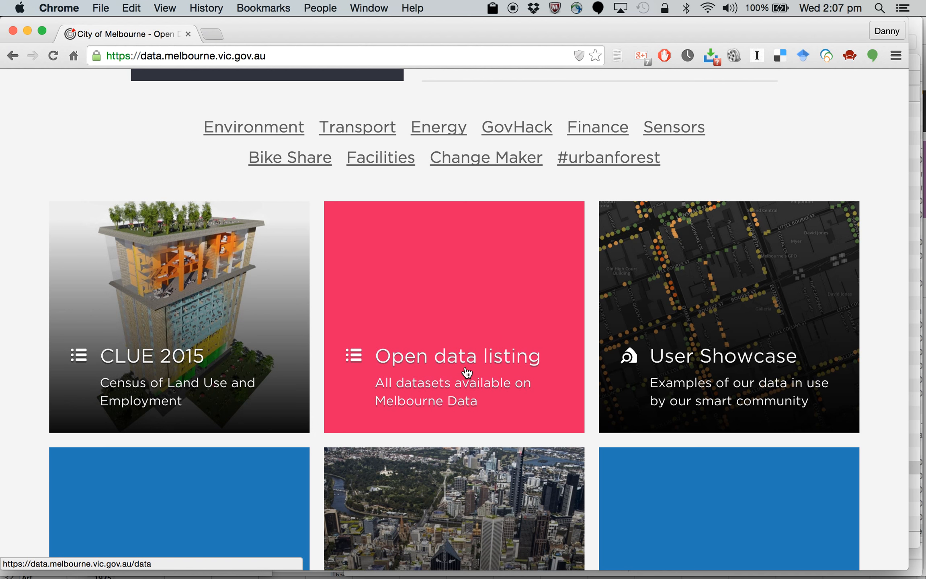
pyautogui.scroll(-3, 524, 381)
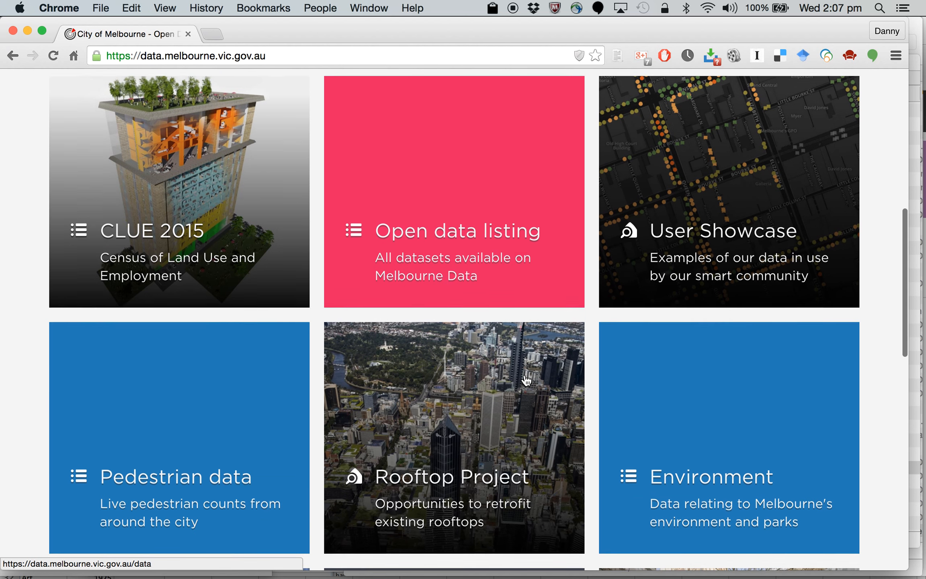
pyautogui.scroll(-2, 525, 381)
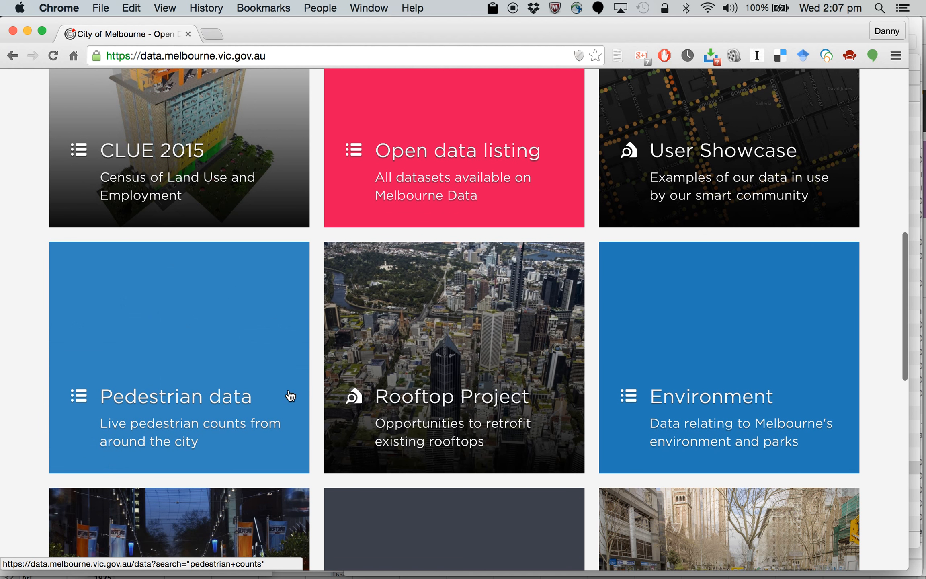
pyautogui.scroll(-5, 493, 454)
pyautogui.scroll(-10, 492, 454)
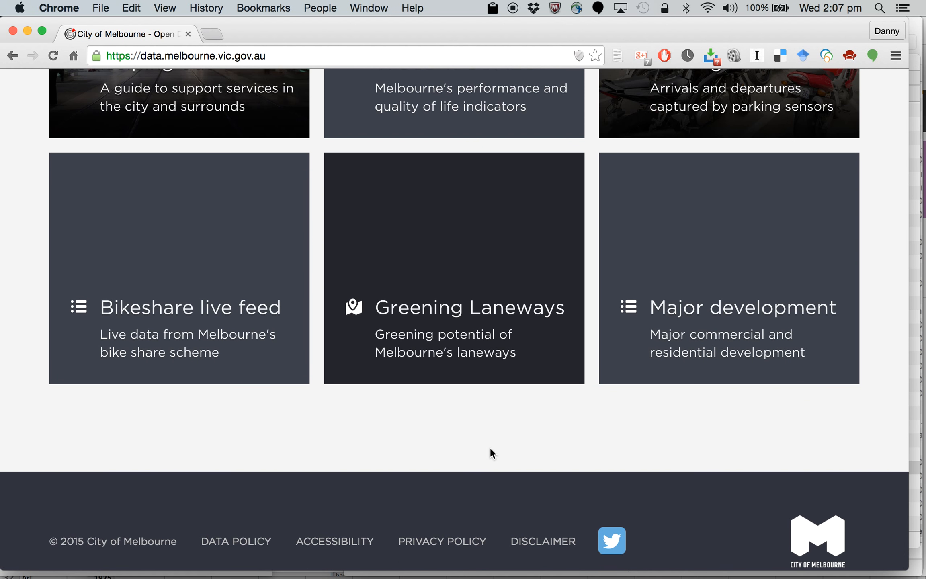
pyautogui.scroll(2, 490, 447)
pyautogui.scroll(17, 492, 453)
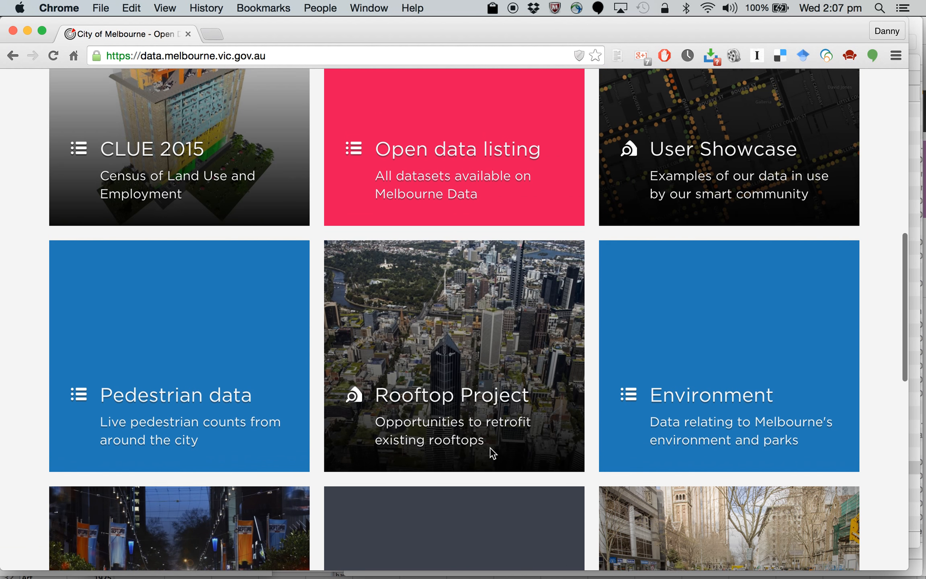
# Step: Open the full Melbourne Data catalogue and look through the first page of listed datasets
pyautogui.click(365, 347)
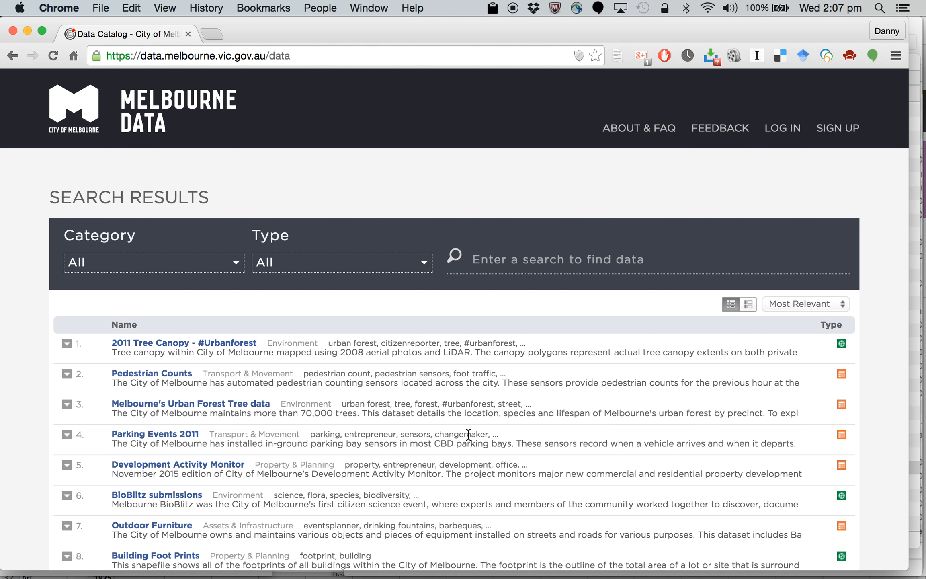
pyautogui.scroll(-10, 426, 435)
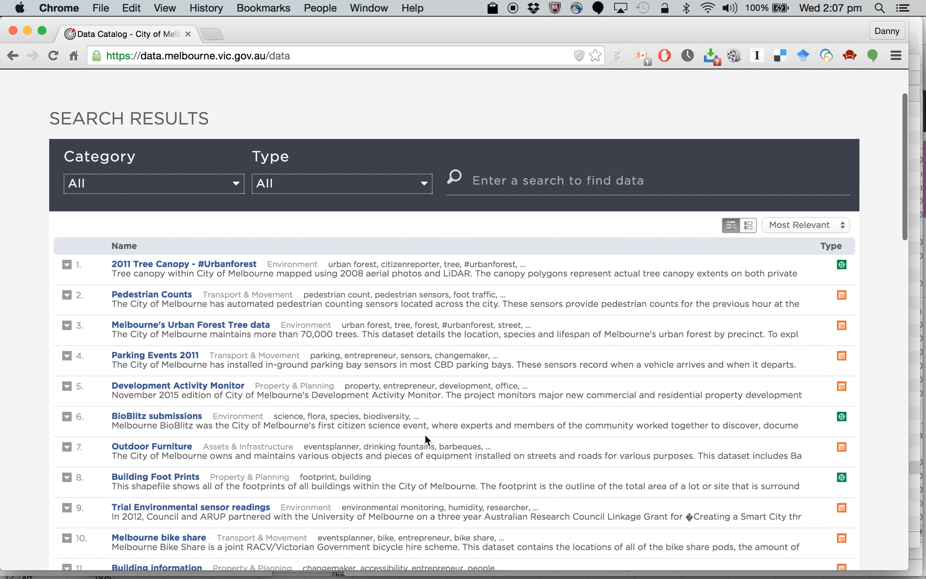
pyautogui.scroll(-4, 426, 435)
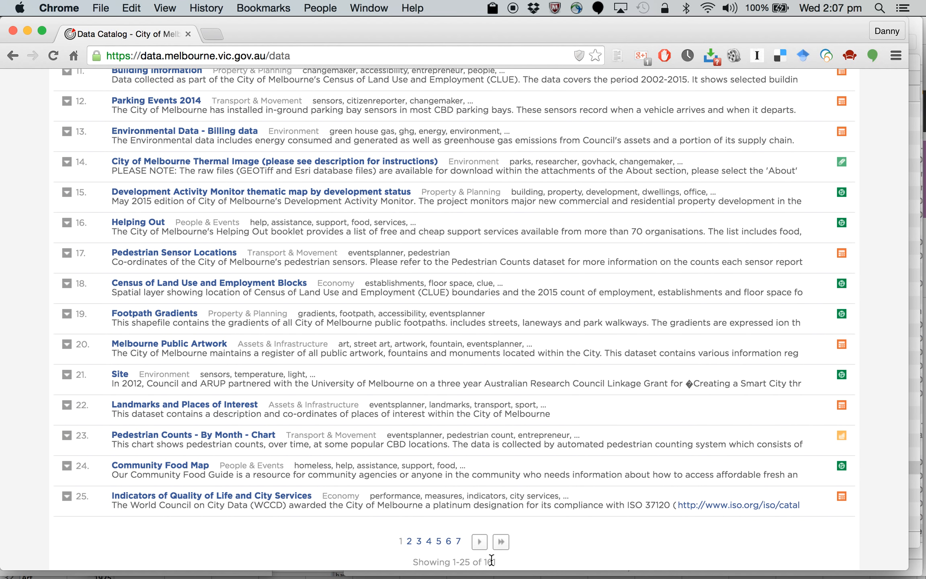
pyautogui.scroll(4, 346, 178)
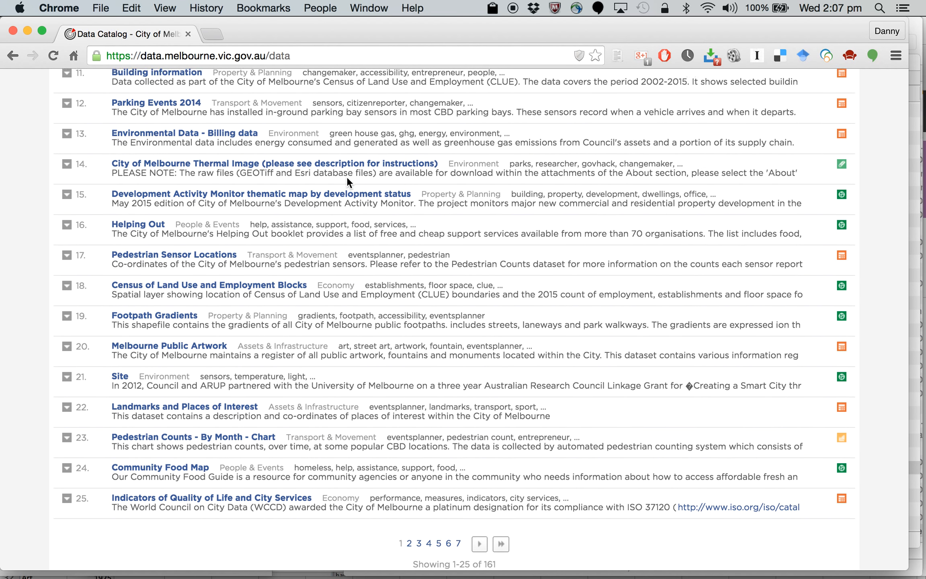
pyautogui.scroll(5, 347, 178)
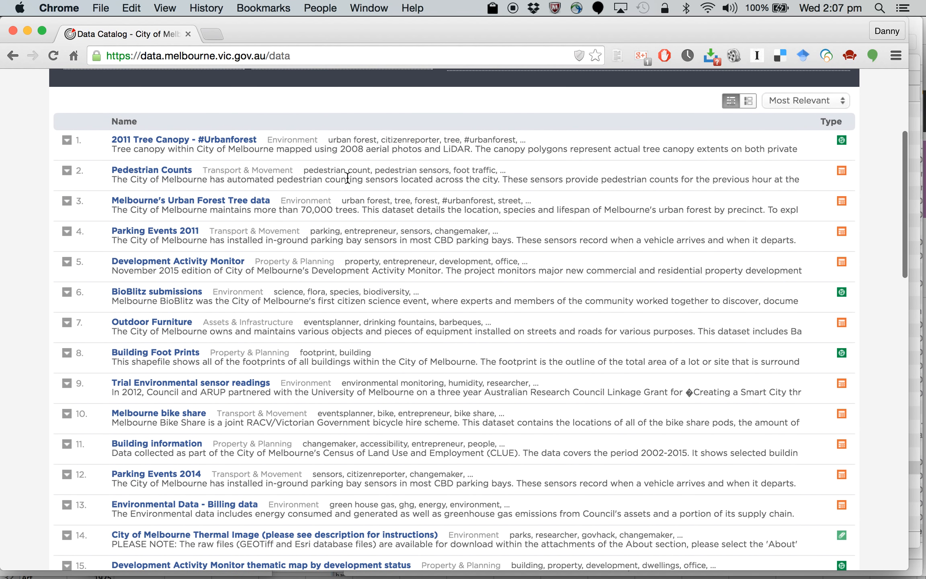
pyautogui.scroll(-1, 347, 177)
pyautogui.scroll(-6, 347, 178)
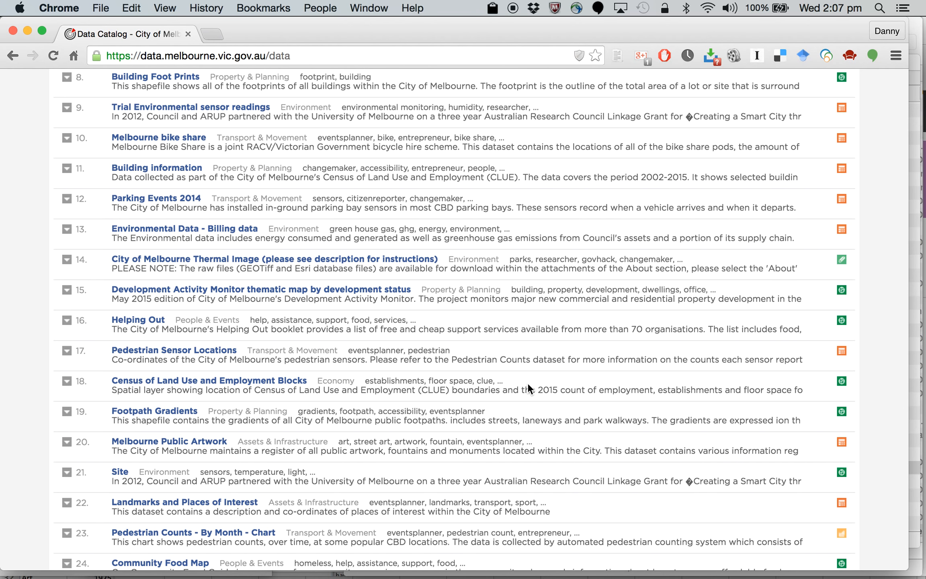
# Step: Search the catalogue for "bar" across all types and open the "Bar, tavern, pub patron capacity 2015" dataset
pyautogui.scroll(12, 527, 383)
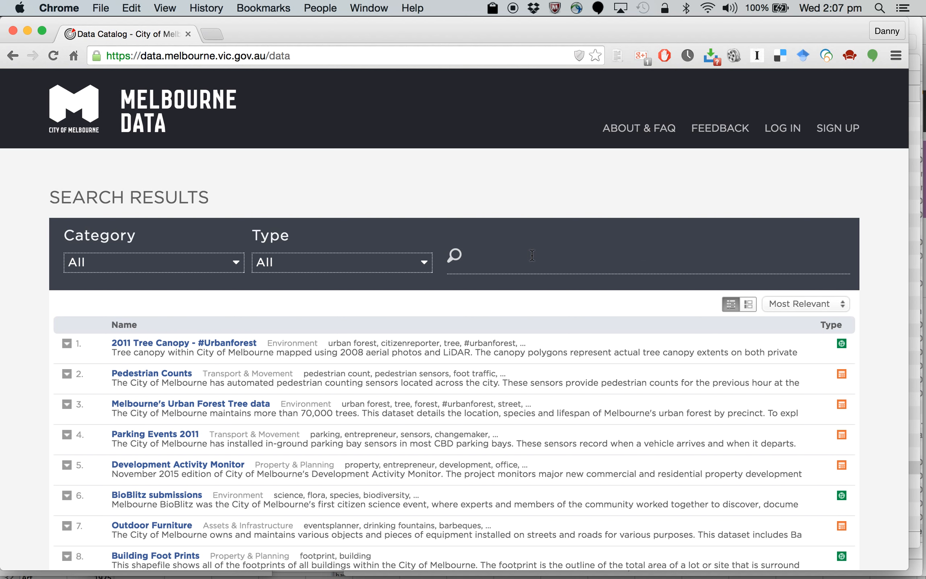
pyautogui.write('bar')
pyautogui.press('Return')
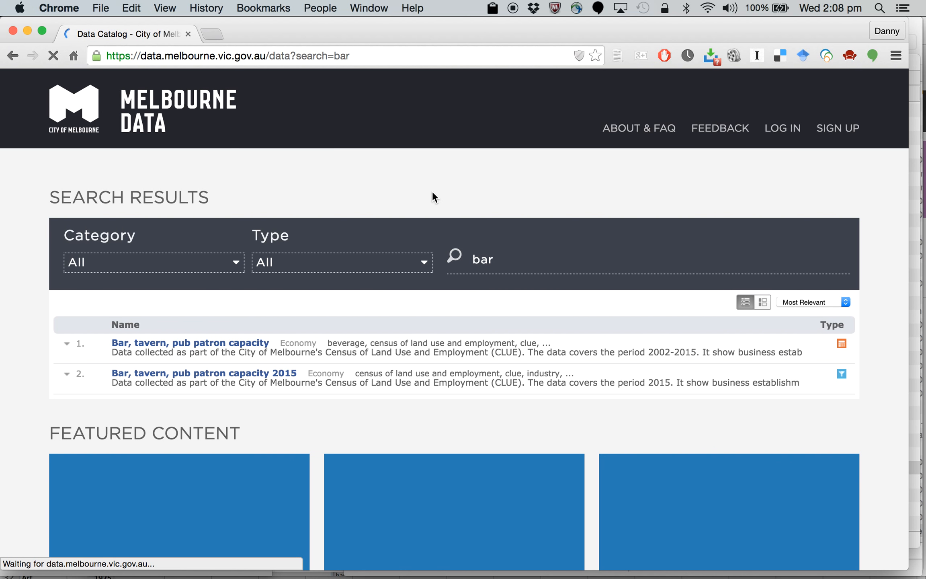
pyautogui.click(284, 269)
pyautogui.click(284, 286)
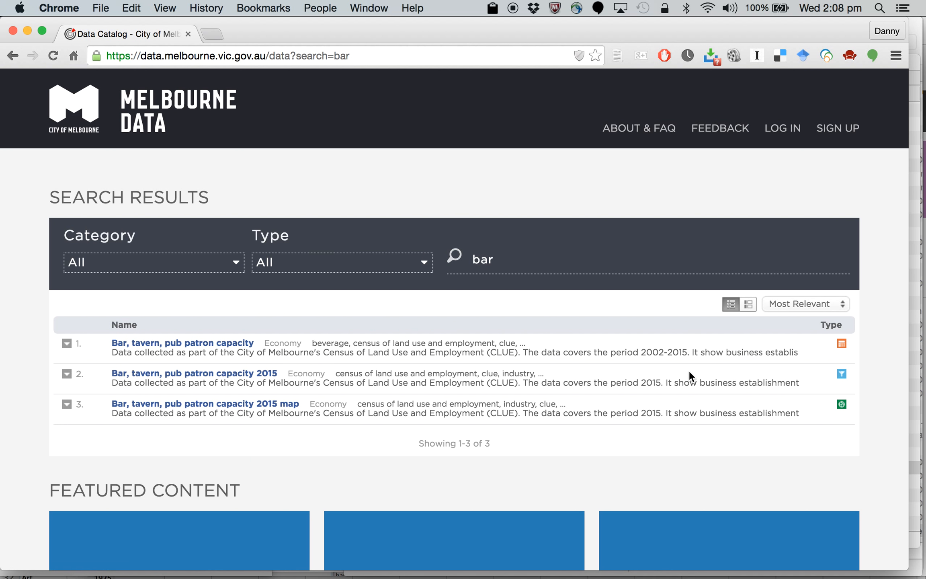
pyautogui.click(212, 378)
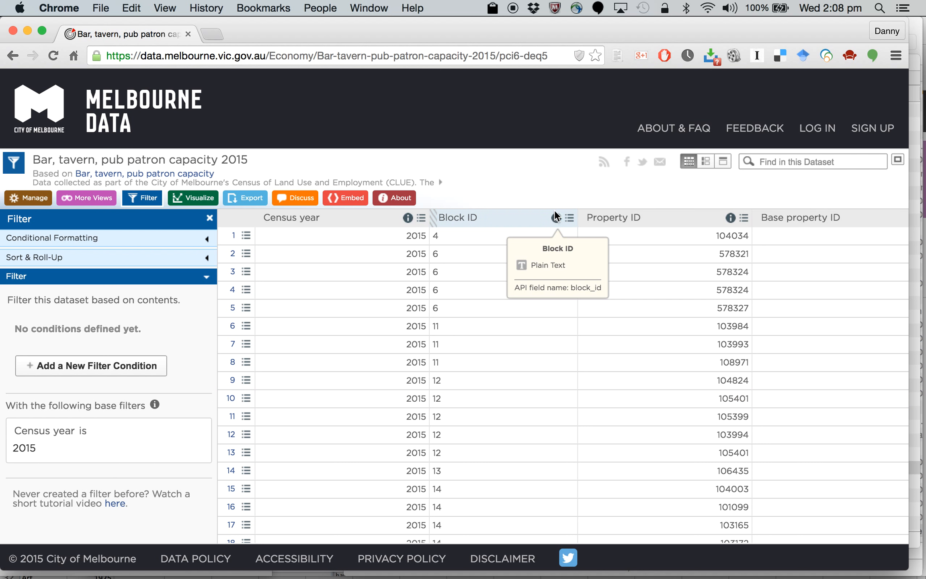
# Step: Look over the dataset's columns across to Location and download the dataset in CSV format
pyautogui.hscroll(5, 718, 285)
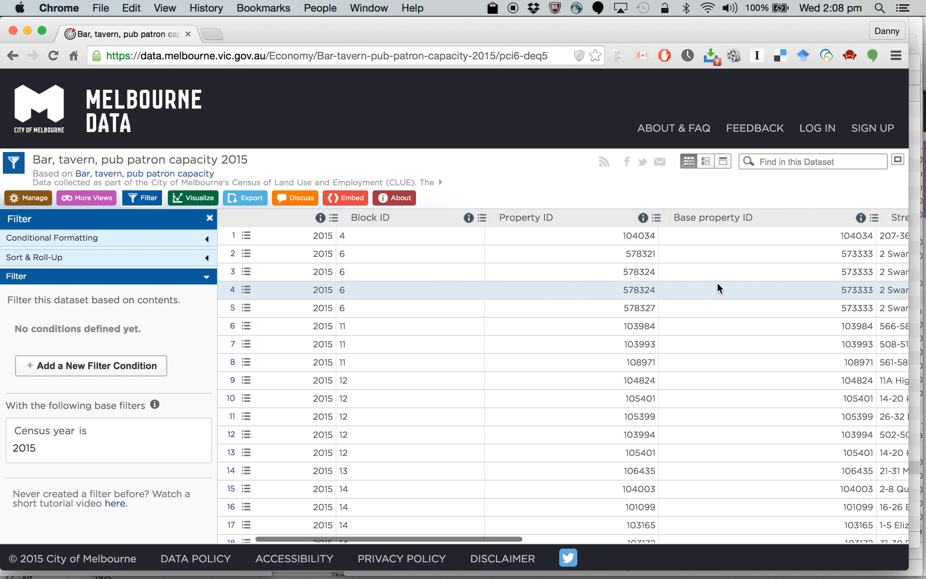
pyautogui.hscroll(15, 718, 285)
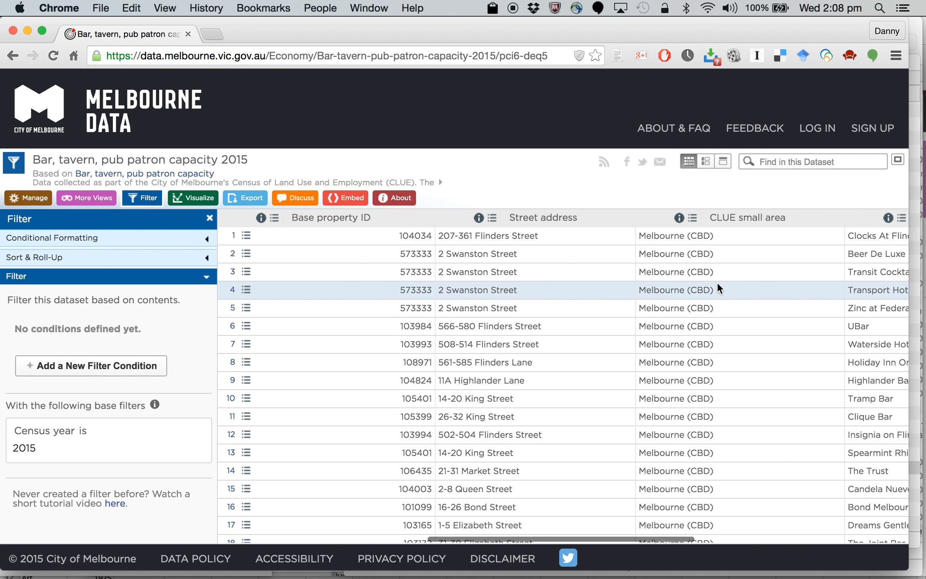
pyautogui.hscroll(10, 718, 285)
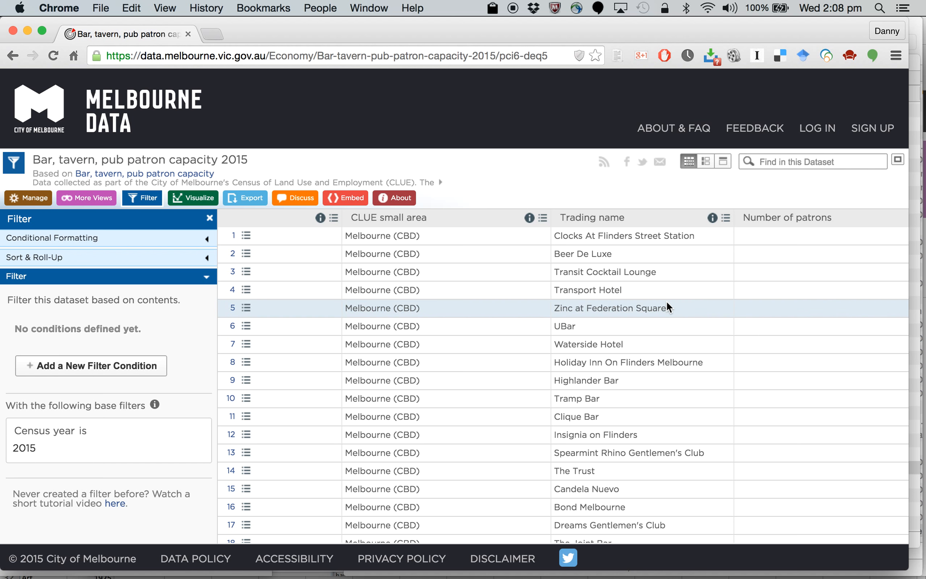
pyautogui.hscroll(8, 666, 304)
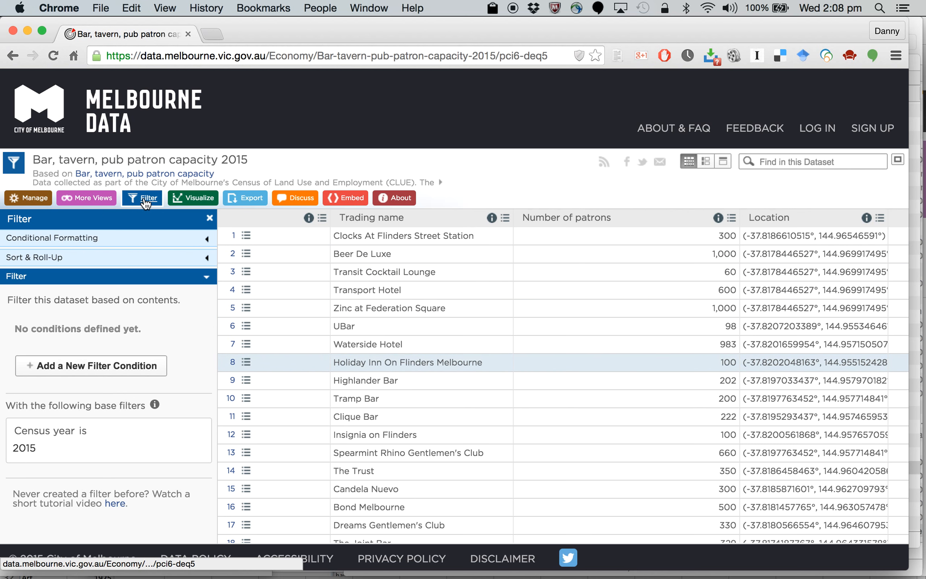
pyautogui.scroll(-10, 517, 396)
pyautogui.scroll(10, 517, 396)
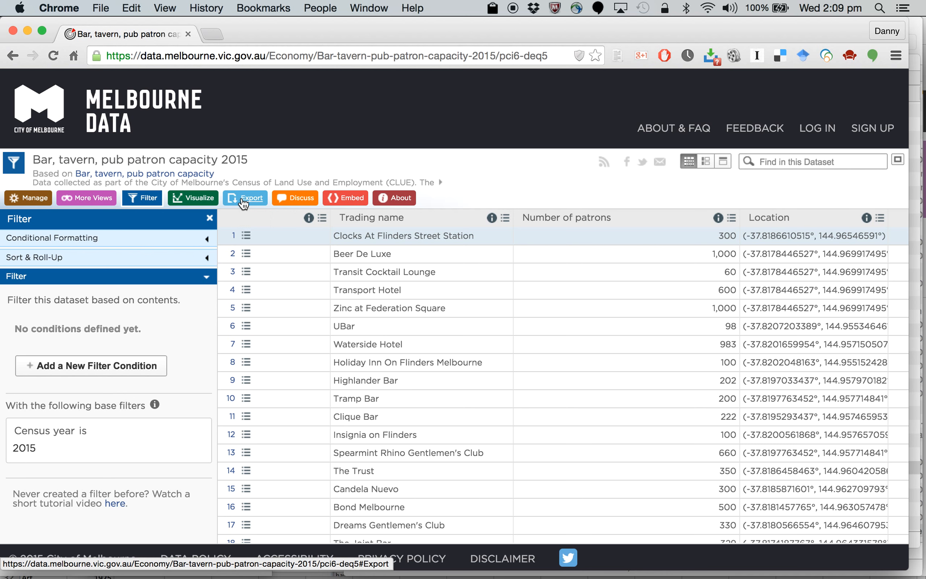
pyautogui.click(243, 203)
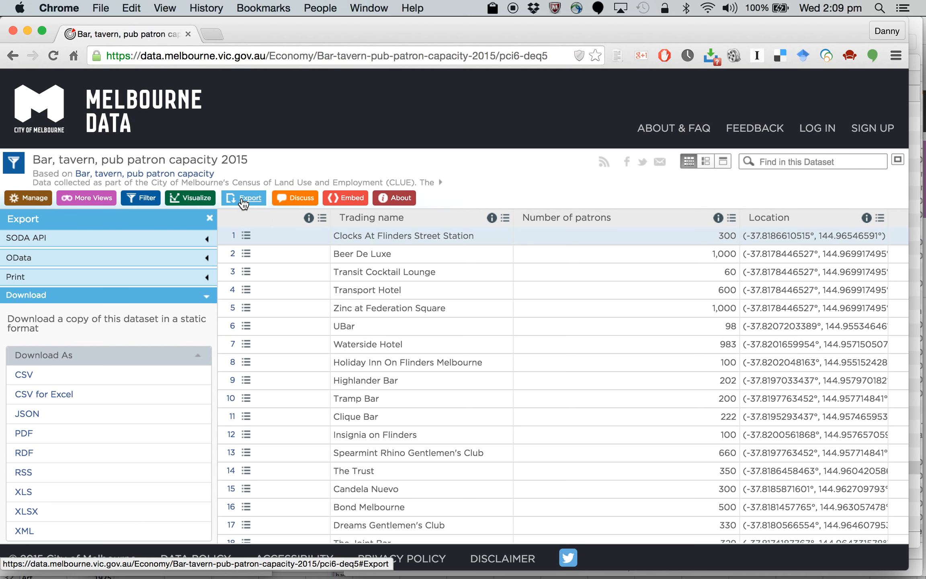
pyautogui.click(31, 378)
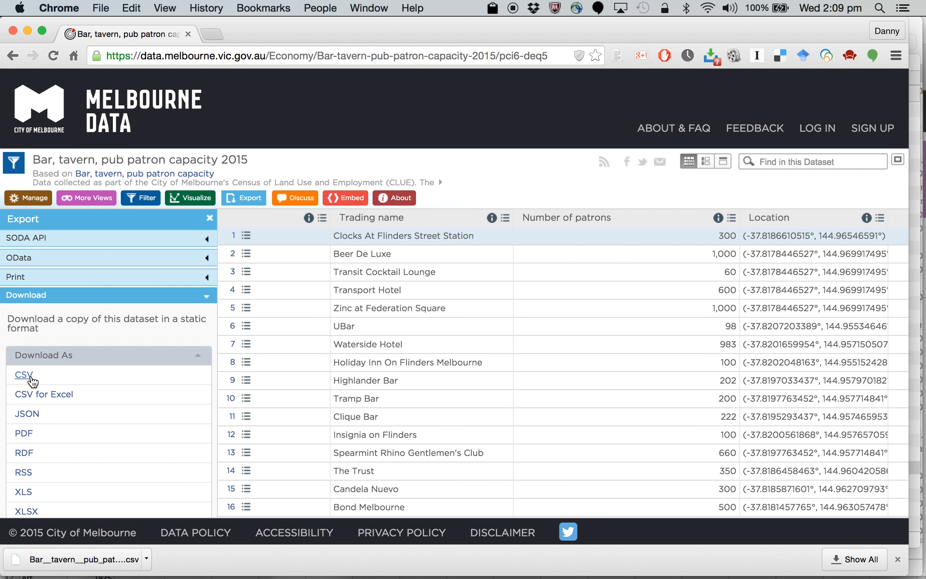
# Step: Go to sheets.google.com in a new browser tab and create a blank spreadsheet
pyautogui.click(212, 34)
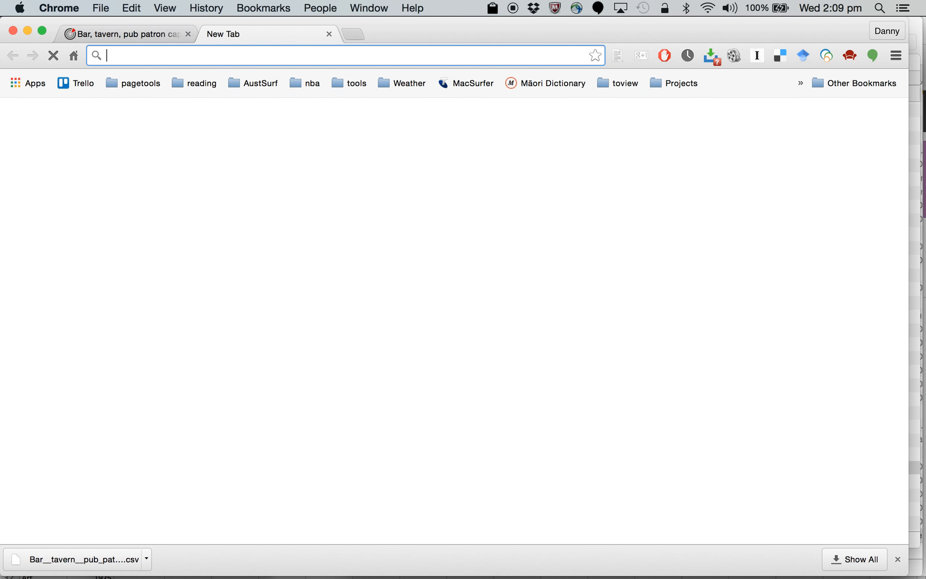
pyautogui.write('sheet')
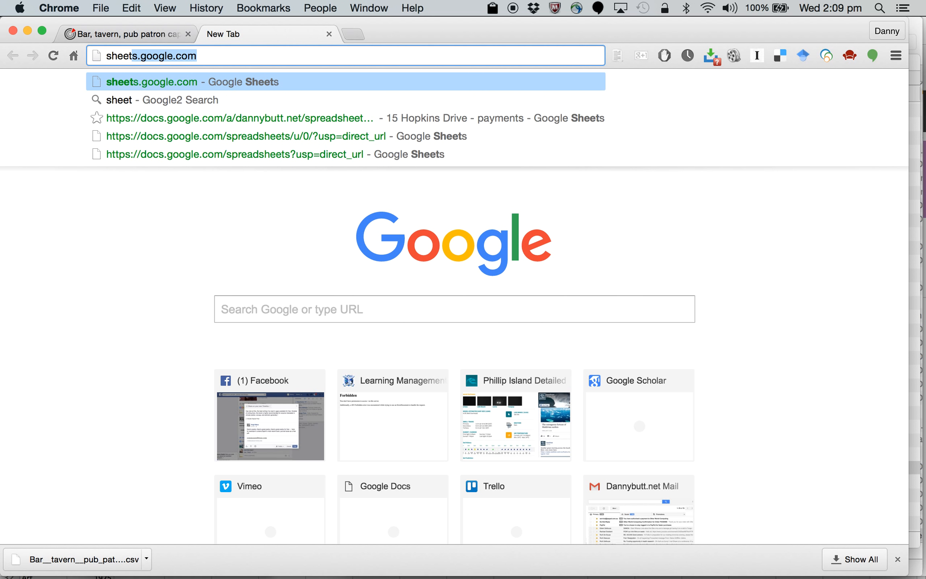
pyautogui.write('s.google')
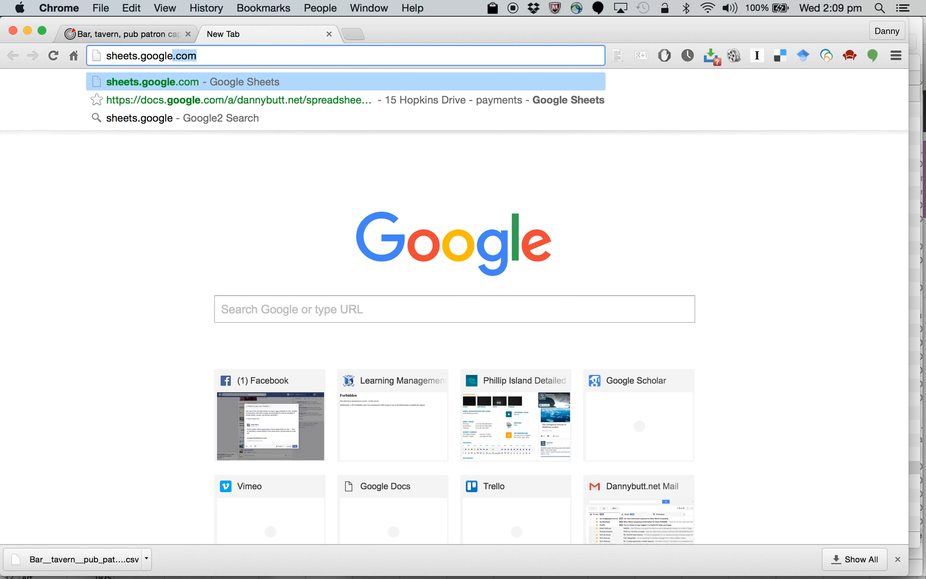
pyautogui.write('.co')
pyautogui.press('Return')
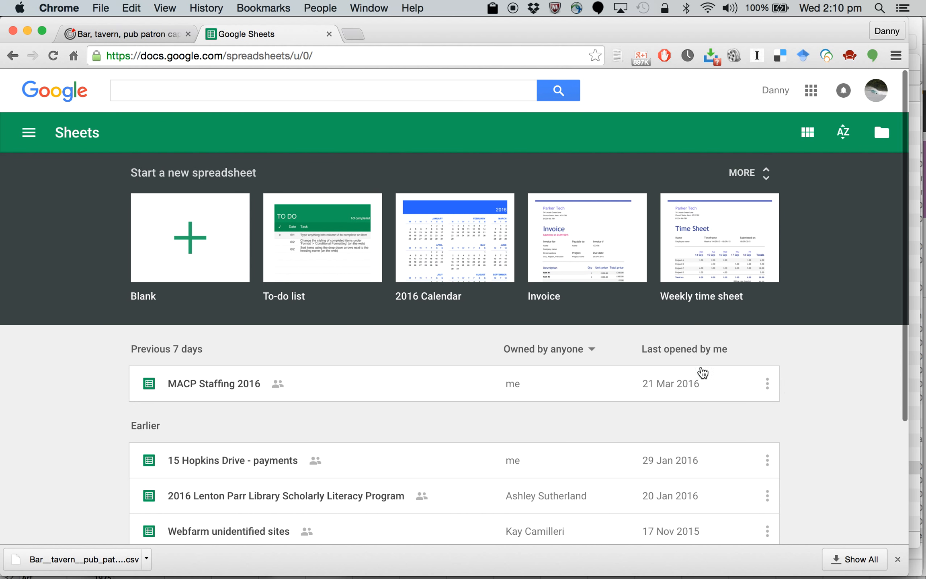
pyautogui.click(191, 238)
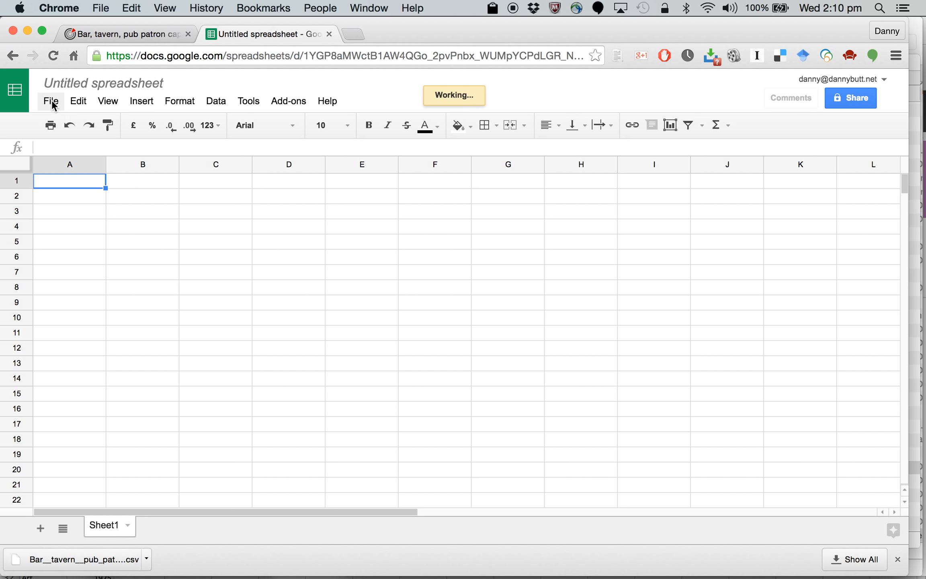
# Step: Start a file import in the blank spreadsheet and browse the computer for a file to upload
pyautogui.click(51, 103)
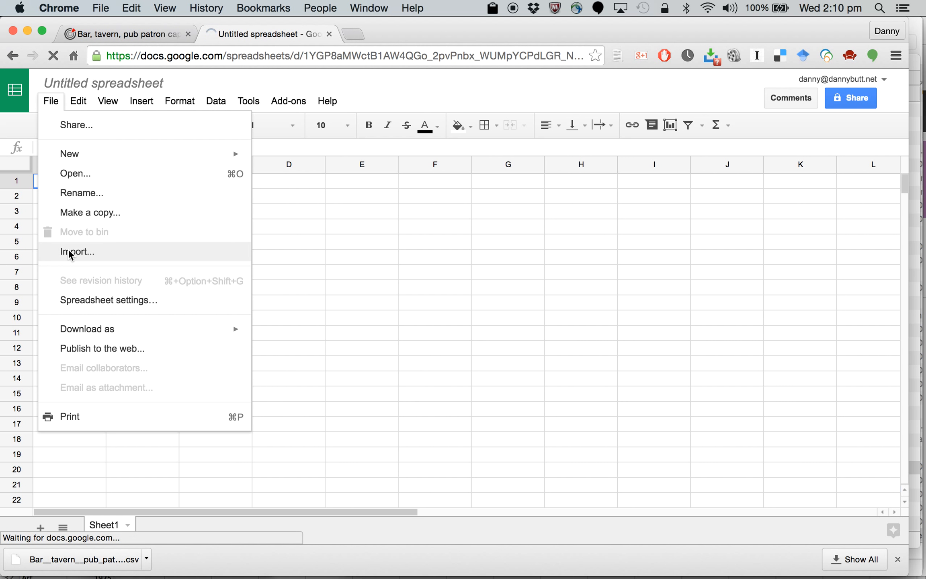
pyautogui.click(71, 253)
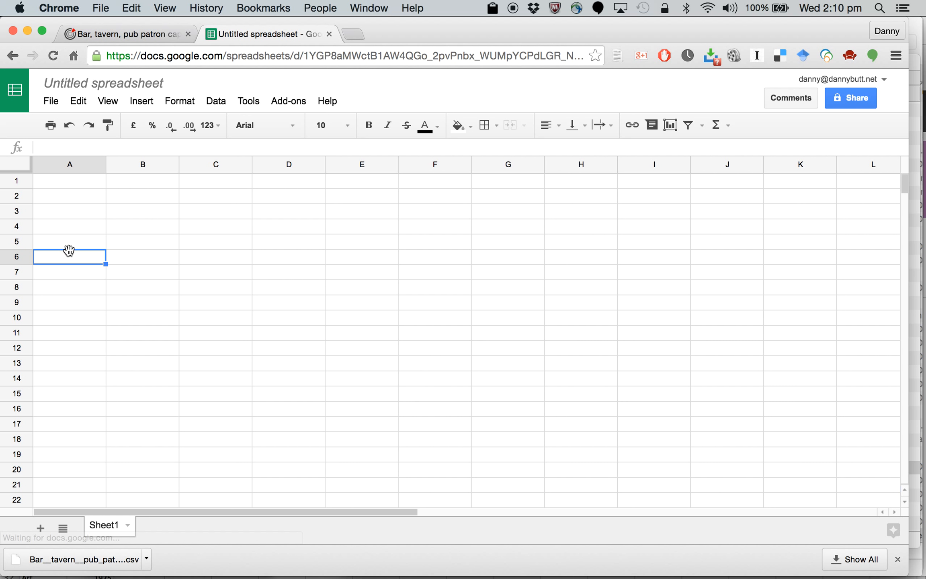
pyautogui.click(51, 102)
pyautogui.click(75, 249)
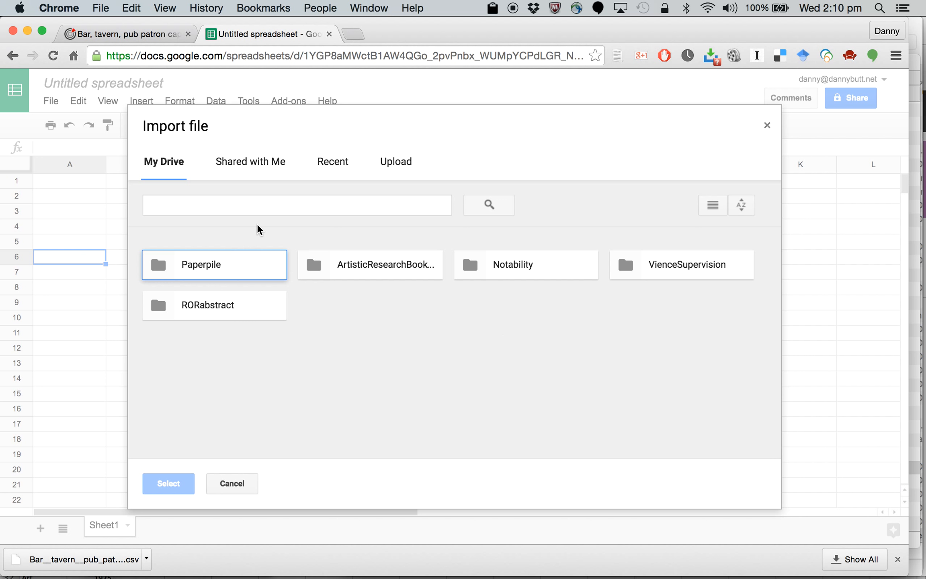
pyautogui.click(397, 165)
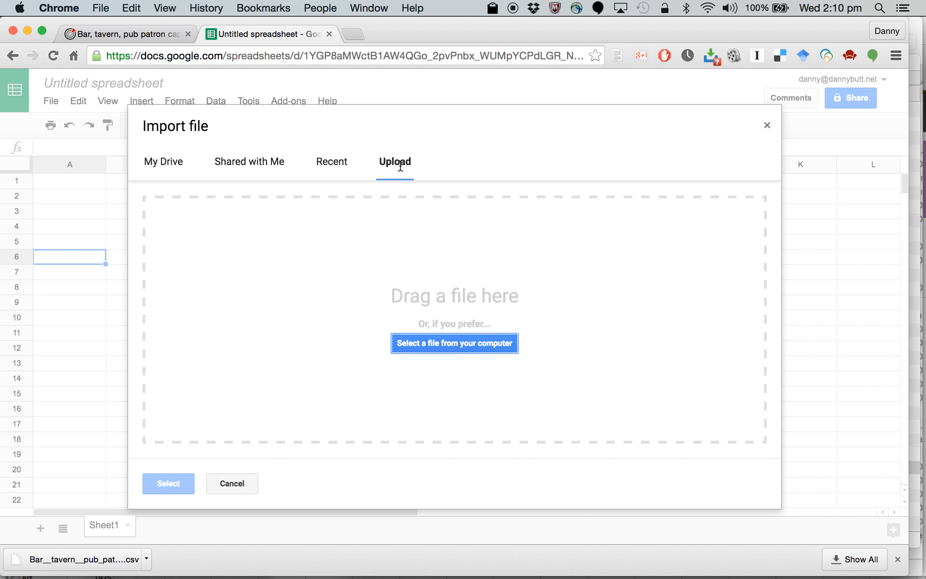
pyautogui.click(447, 350)
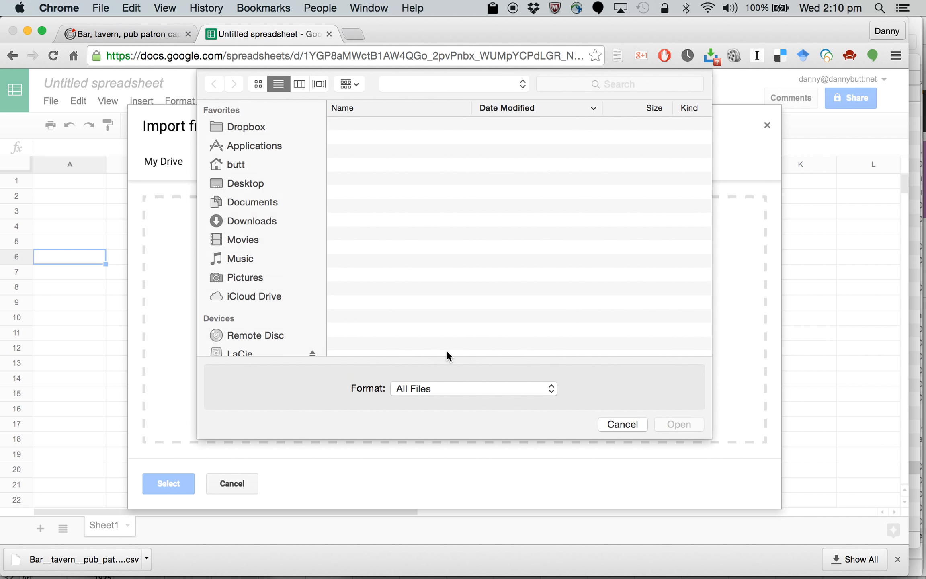
# Step: Import Bar__tavern__pub_patron_capacity_2015.csv from Downloads as a new spreadsheet with automatic separator detection, and open it
pyautogui.click(237, 219)
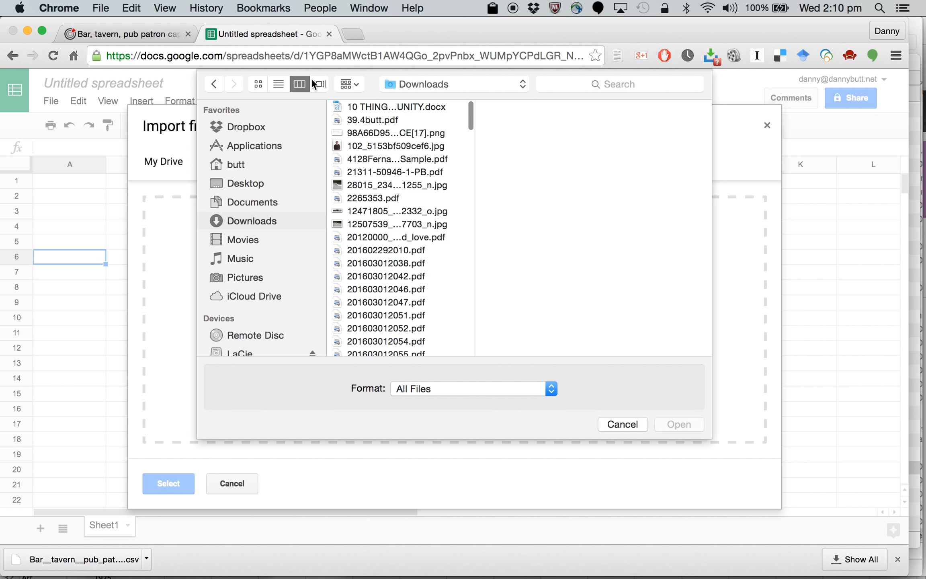
pyautogui.click(279, 84)
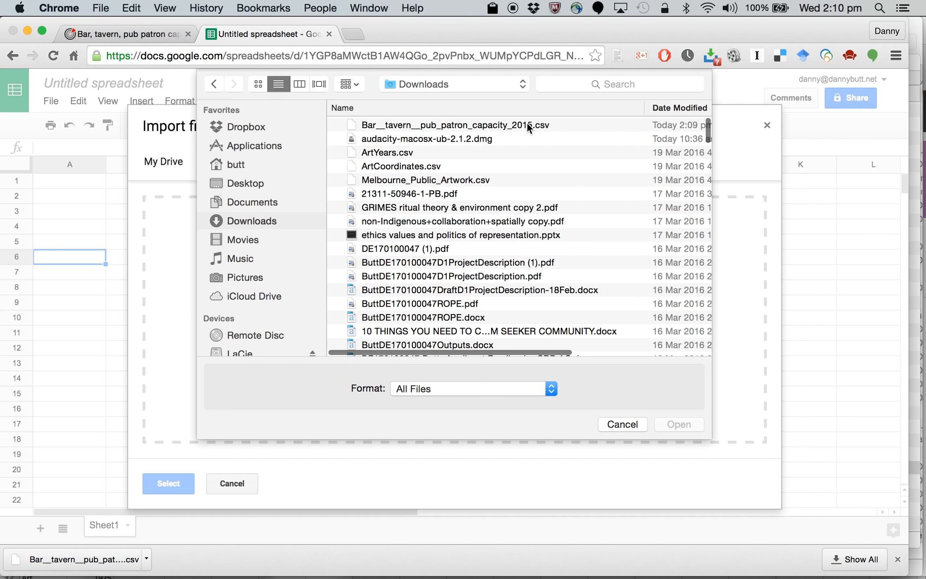
pyautogui.click(525, 126)
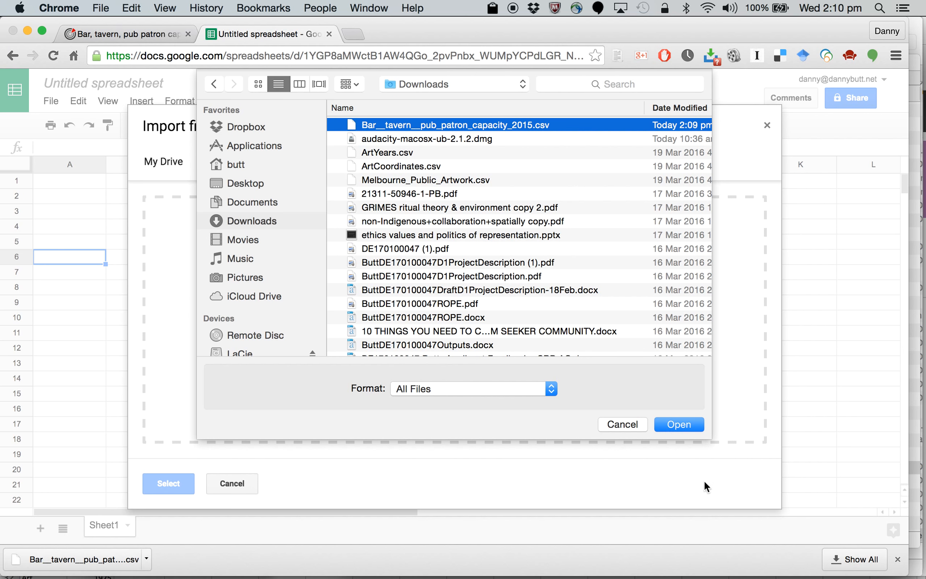
pyautogui.click(680, 418)
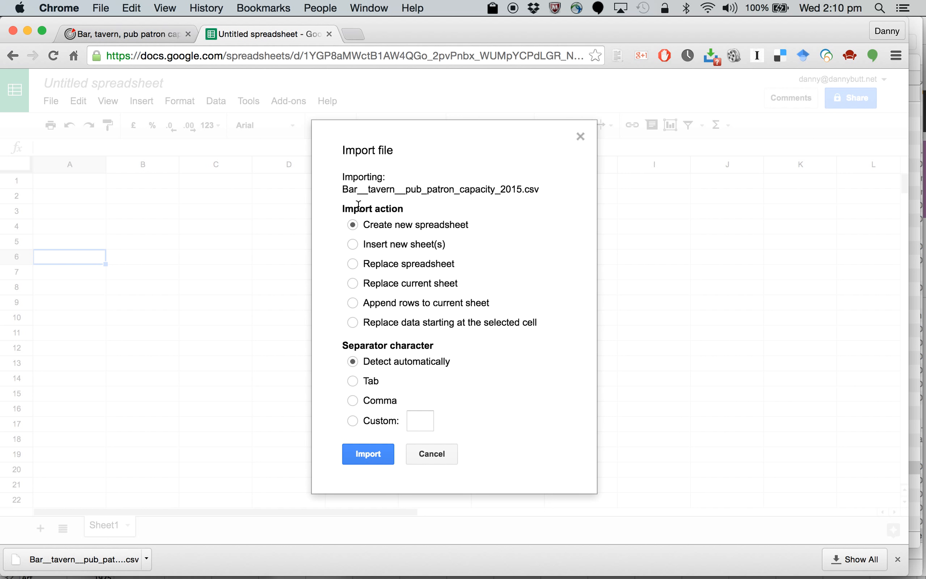
pyautogui.click(364, 454)
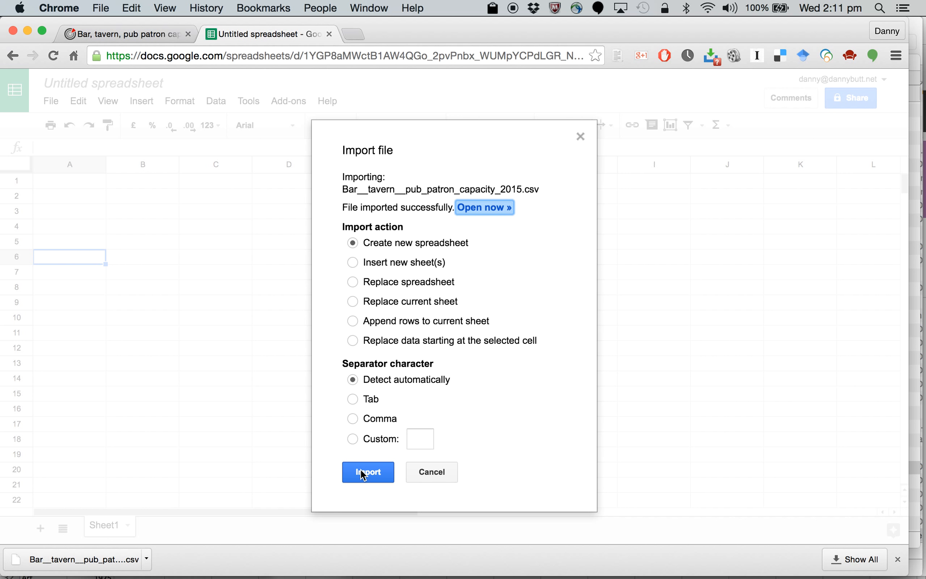
pyautogui.click(479, 213)
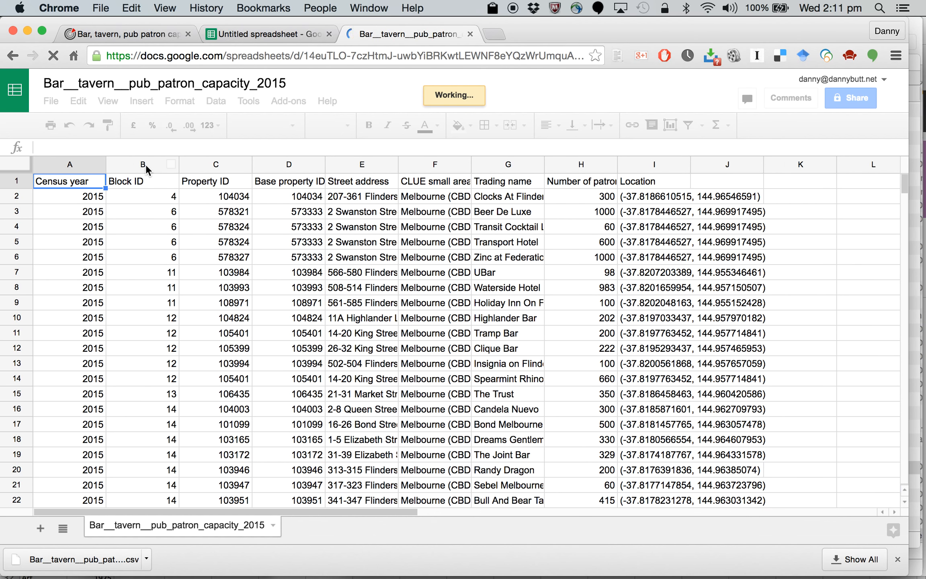
# Step: Delete the Block ID and Base property ID columns from the imported sheet
pyautogui.rightClick(150, 166)
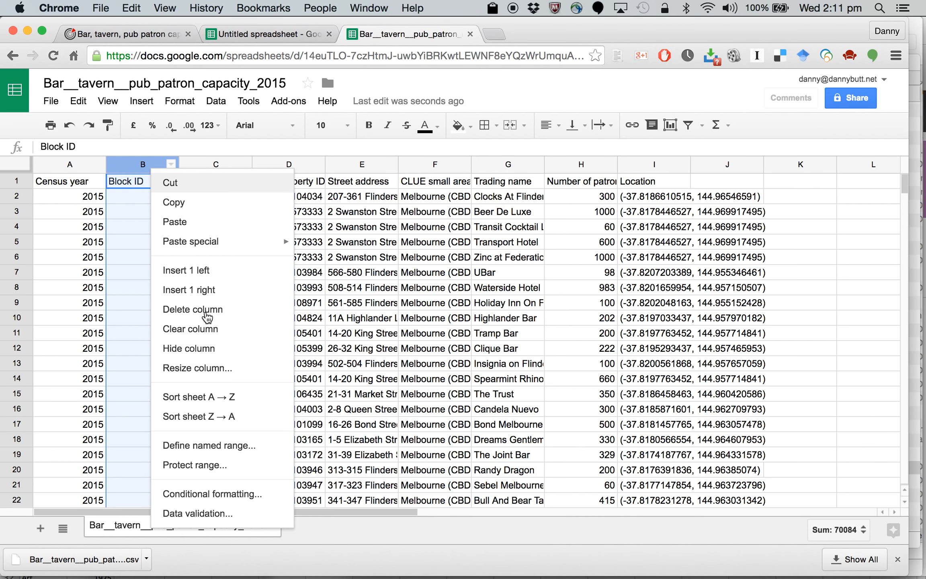
pyautogui.click(205, 309)
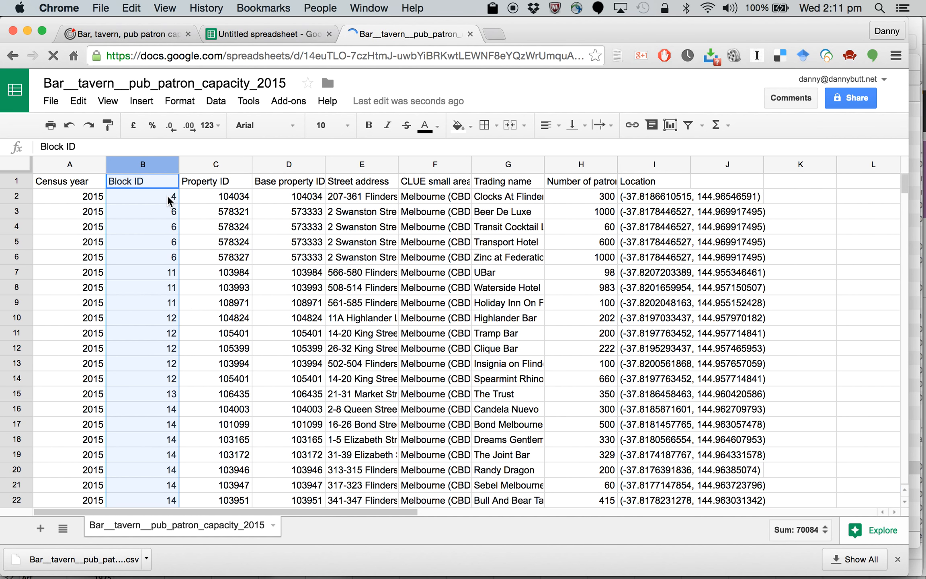
pyautogui.click(170, 165)
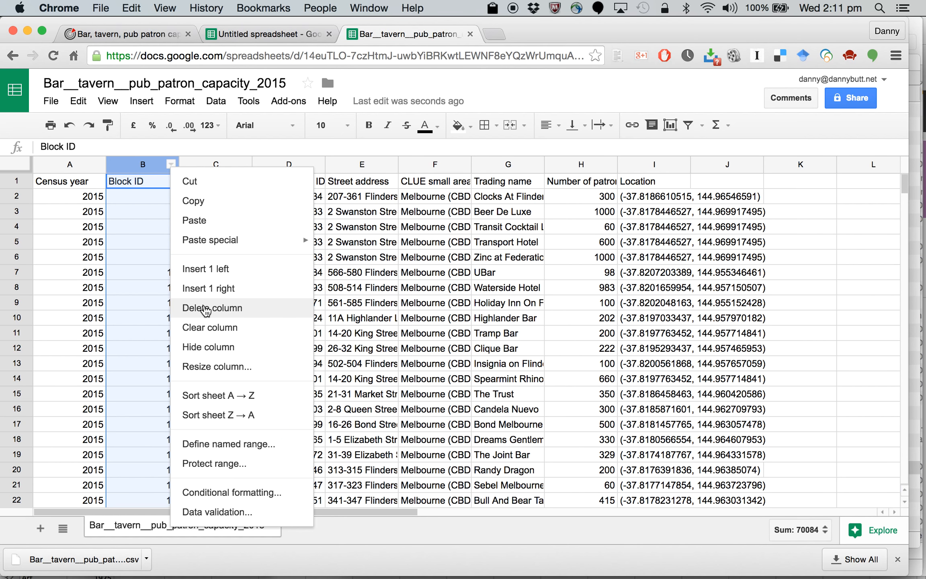
pyautogui.click(206, 312)
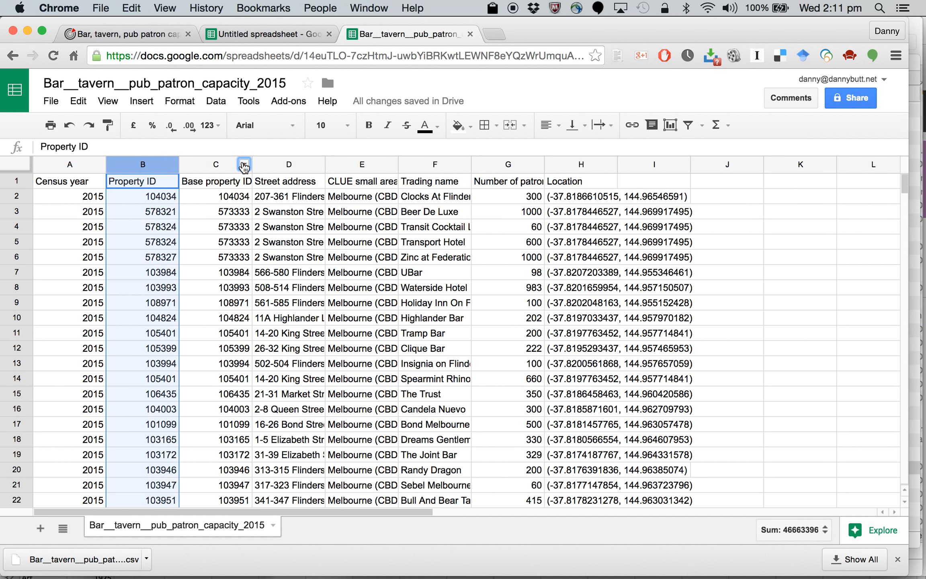
pyautogui.click(244, 164)
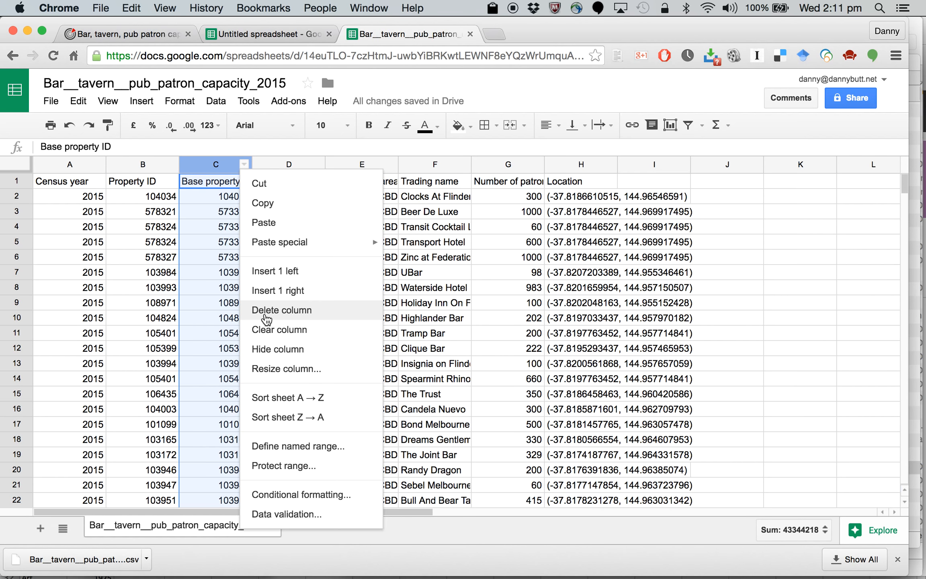
pyautogui.click(267, 313)
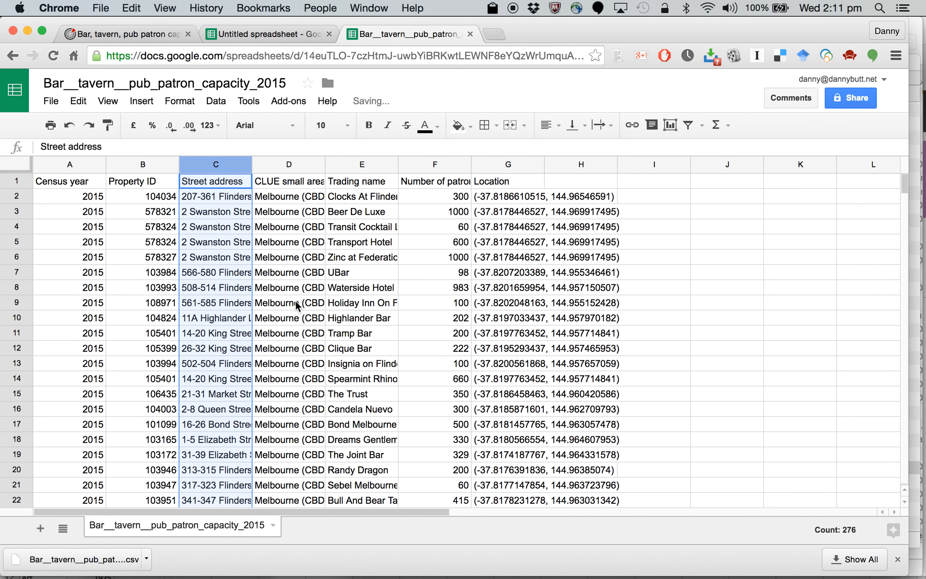
# Step: Delete the CLUE small area and Property ID columns from the sheet
pyautogui.scroll(-20, 296, 305)
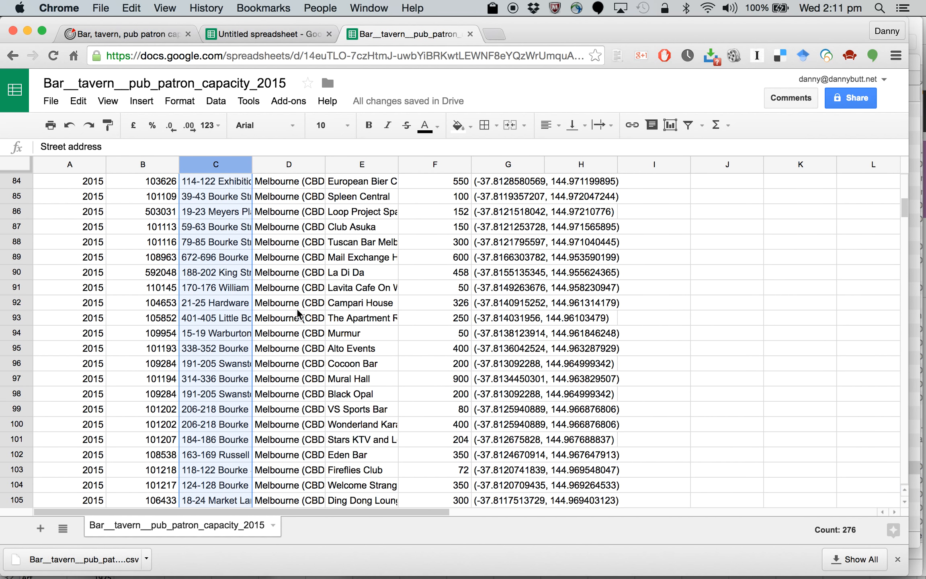
pyautogui.scroll(20, 298, 316)
pyautogui.click(317, 165)
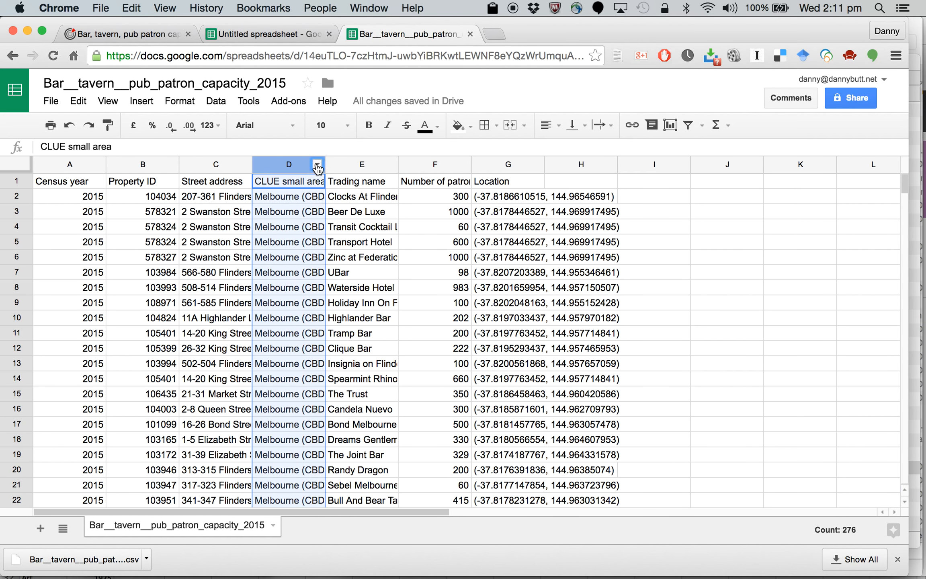
pyautogui.click(317, 165)
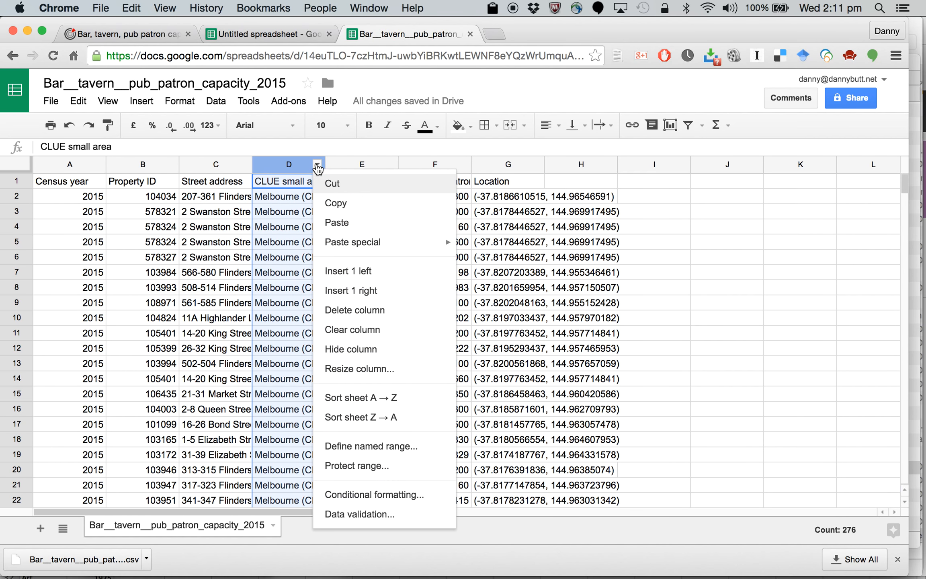
pyautogui.click(346, 313)
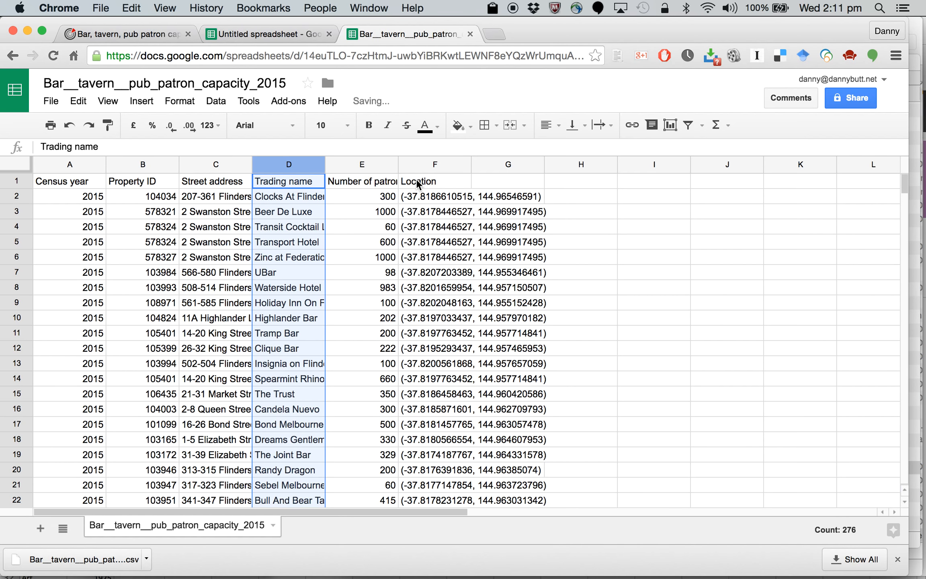
pyautogui.click(172, 165)
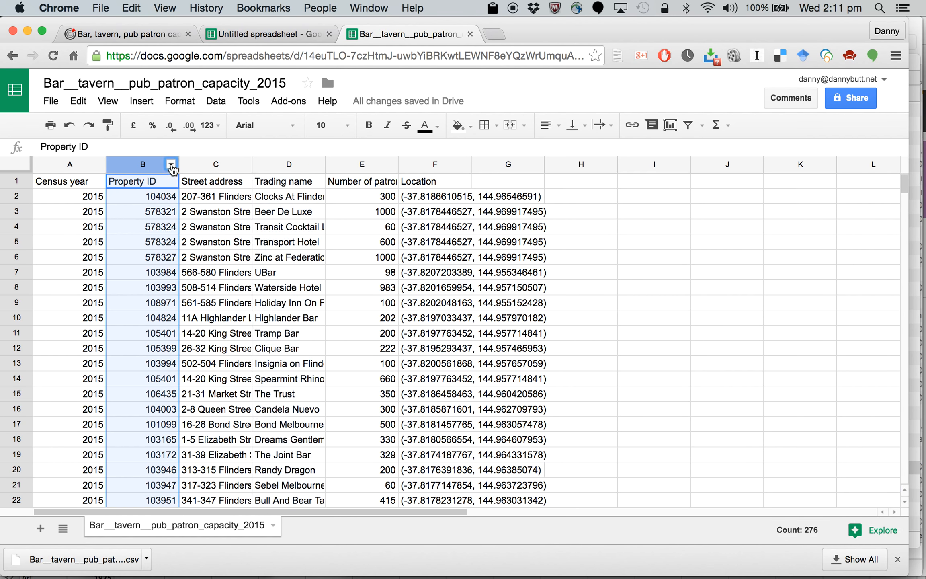
pyautogui.click(171, 165)
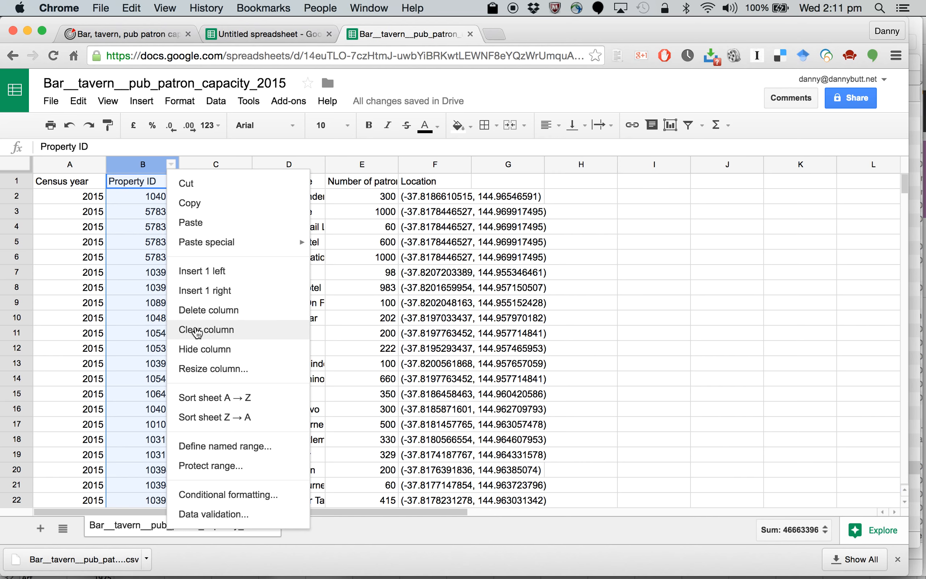
pyautogui.click(196, 317)
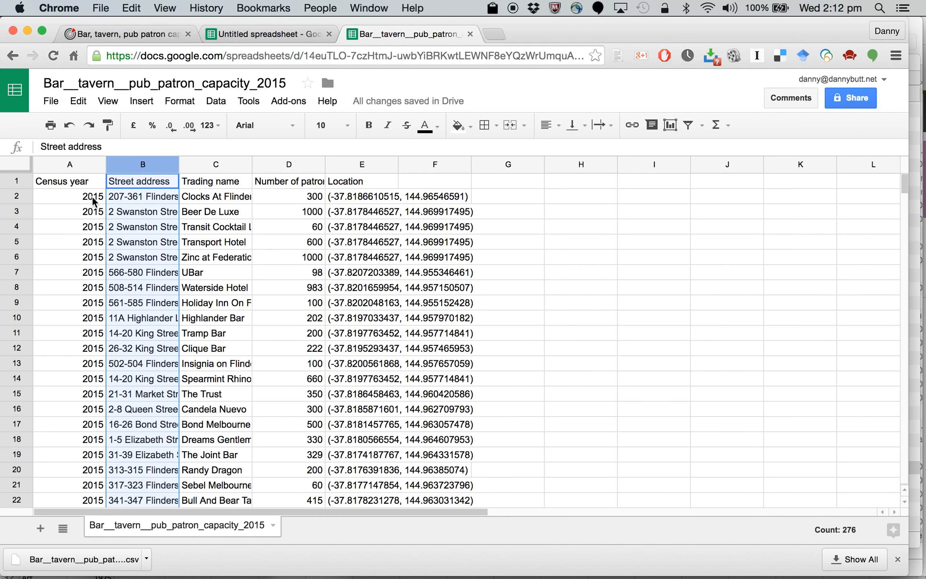
# Step: Check the Census year values down the sheet and delete that column
pyautogui.moveTo(99, 168)
pyautogui.scroll(-20, 96, 226)
pyautogui.scroll(15, 96, 226)
pyautogui.scroll(10, 96, 226)
pyautogui.click(98, 165)
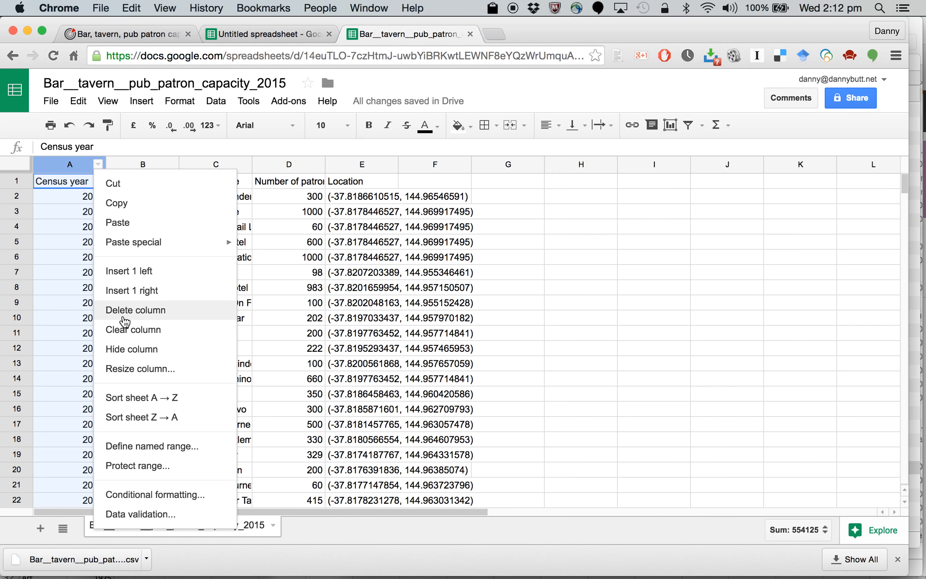
pyautogui.click(123, 316)
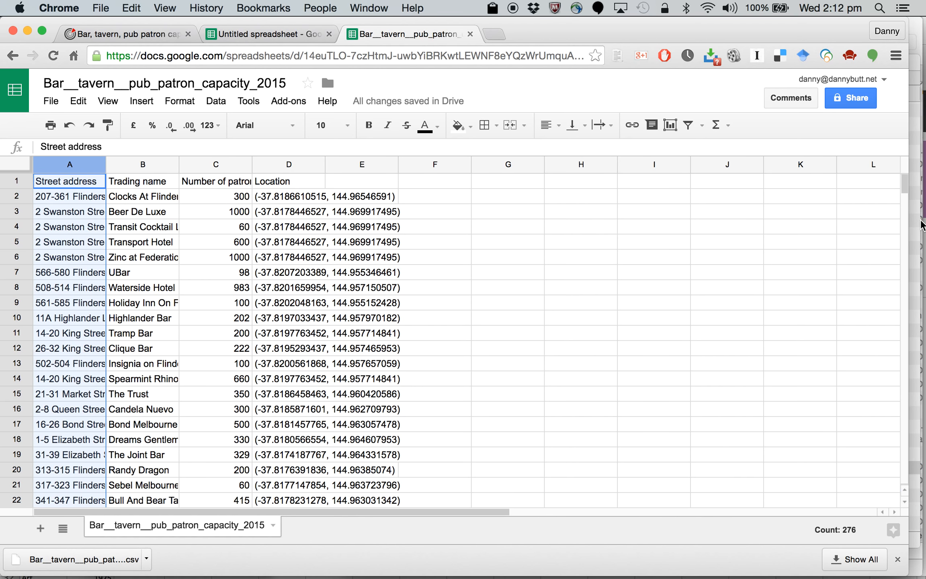
# Step: Download the current sheet as comma-separated values (.csv)
pyautogui.moveTo(906, 186); pyautogui.dragTo(878, 155)
pyautogui.click(51, 101)
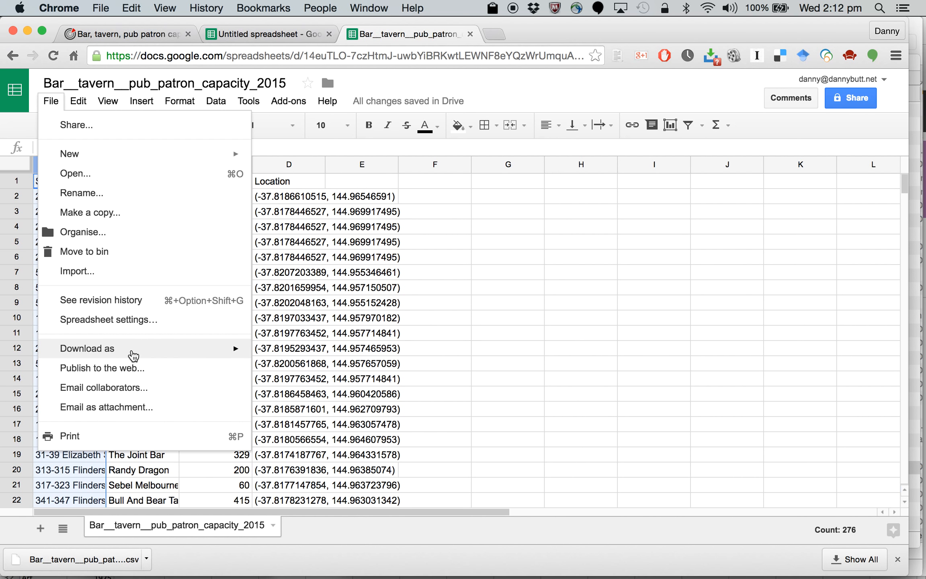
pyautogui.moveTo(134, 356)
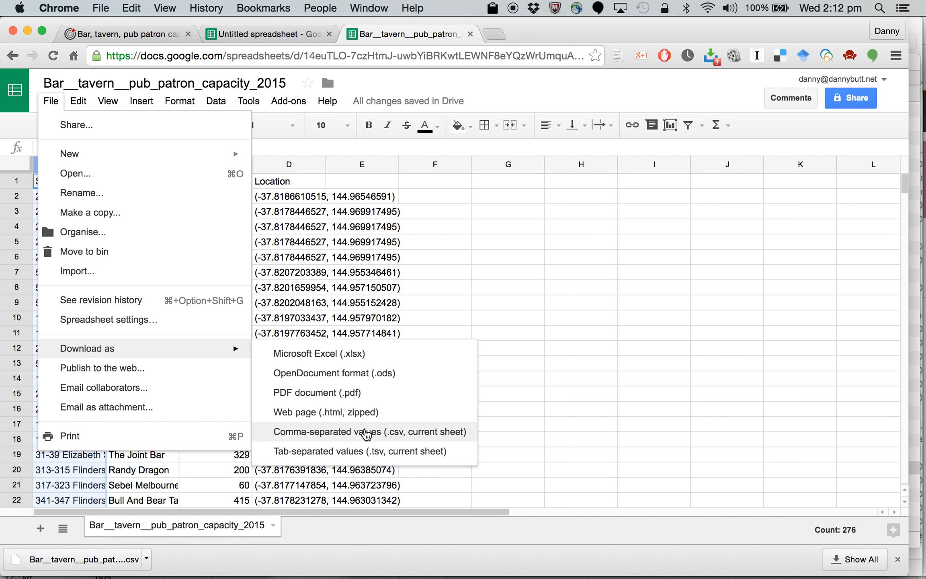
pyautogui.click(367, 432)
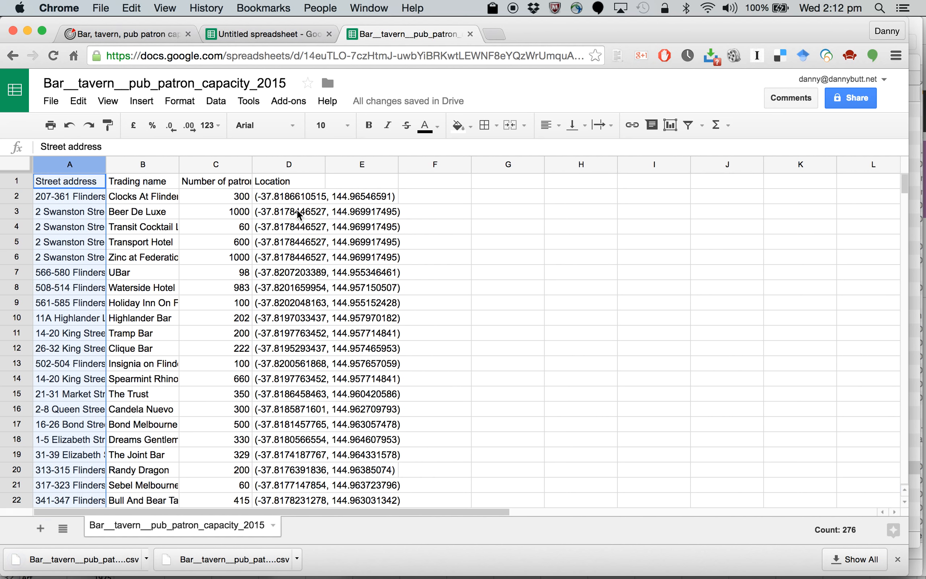
# Step: Show the newly downloaded CSV in Finder and rename it Bar__tavern__pub_patron_capacity_2015-edited.csv
pyautogui.click(147, 558)
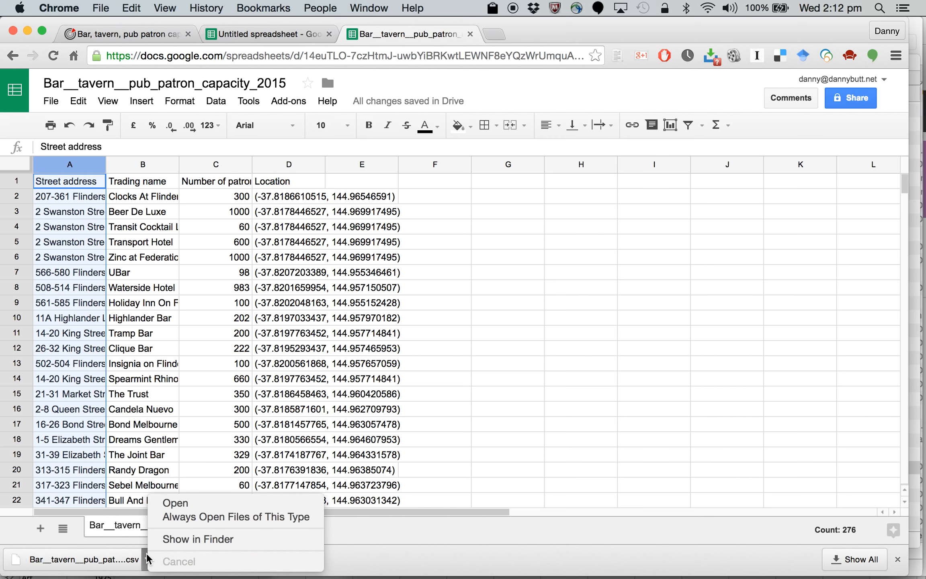
pyautogui.click(174, 539)
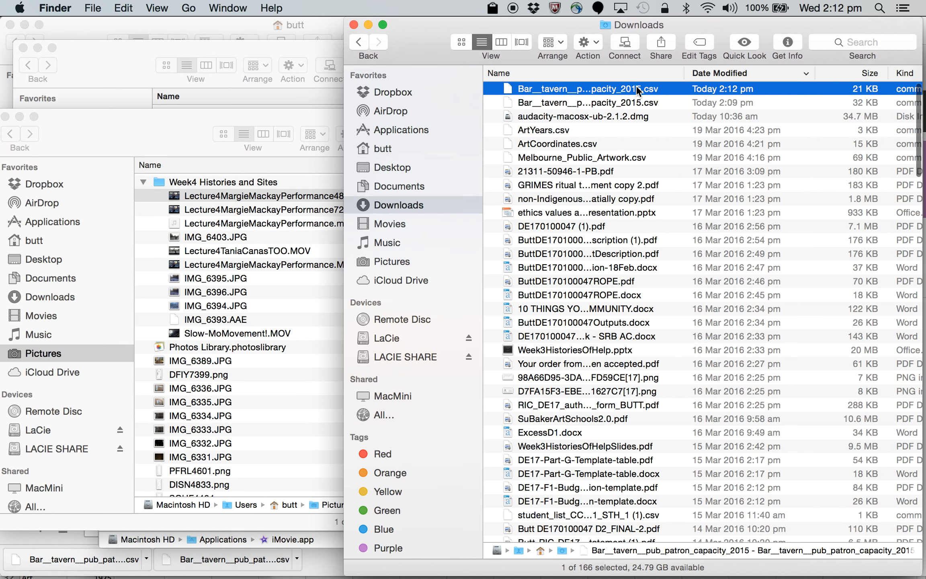
pyautogui.click(635, 86)
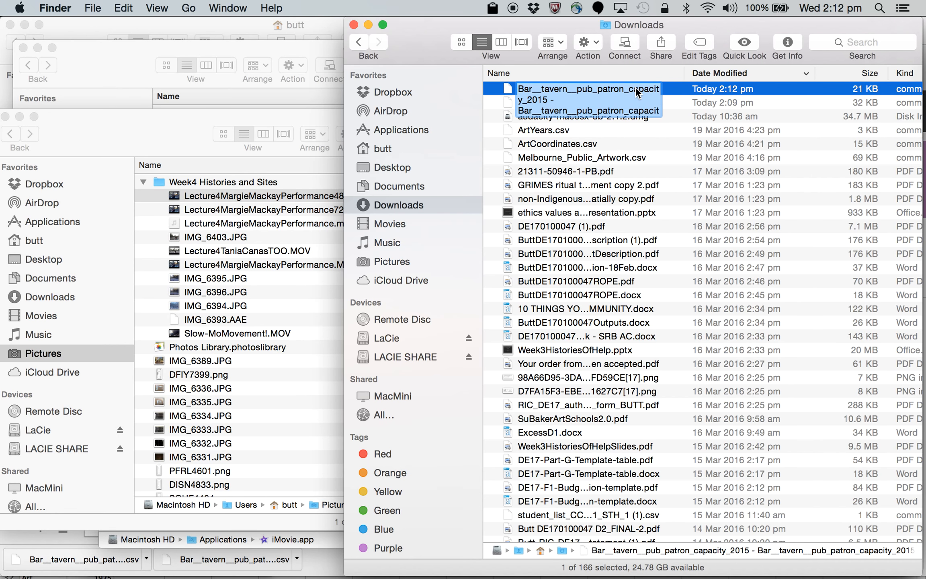
pyautogui.moveTo(588, 100); pyautogui.dragTo(509, 54)
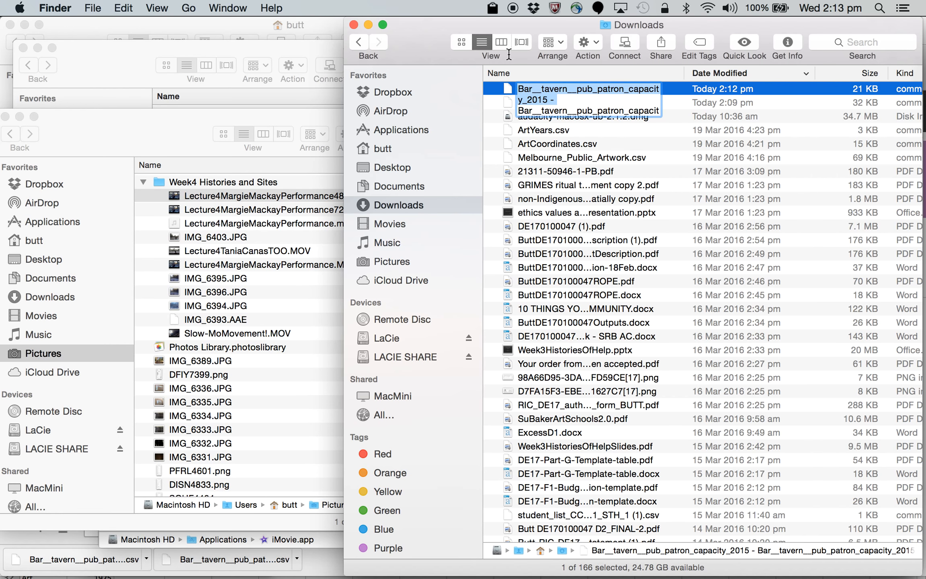
pyautogui.press('BackSpace')
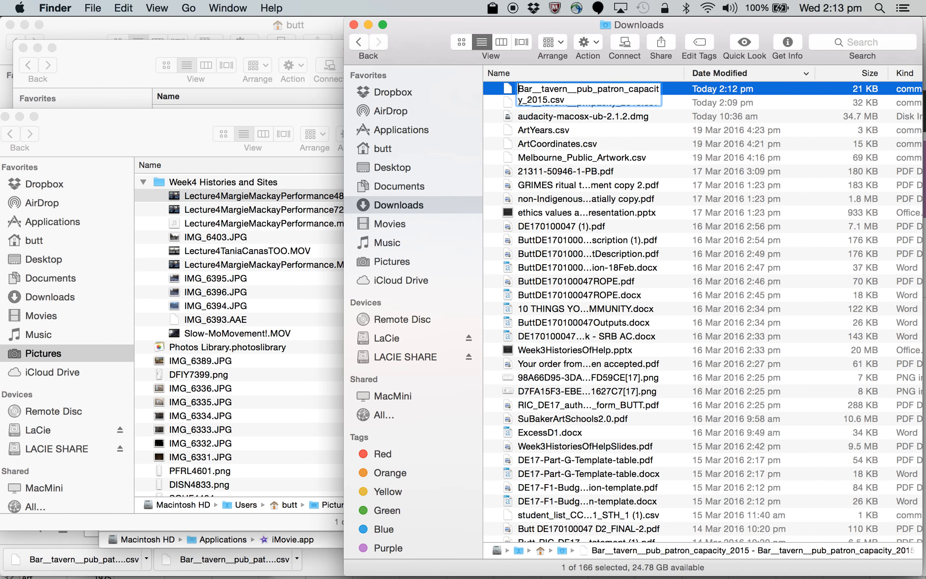
pyautogui.click(546, 102)
pyautogui.write('-edited')
pyautogui.press('Return')
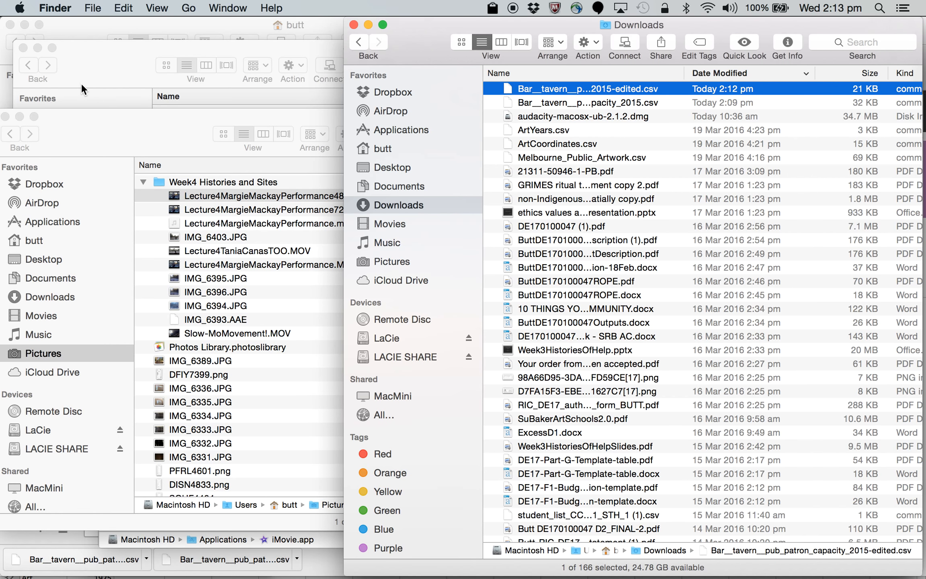
# Step: Switch to Chrome and search Google for "fusion tables" in a new tab
pyautogui.moveTo(435, 28); pyautogui.dragTo(167, 80)
pyautogui.press('super+Tab')
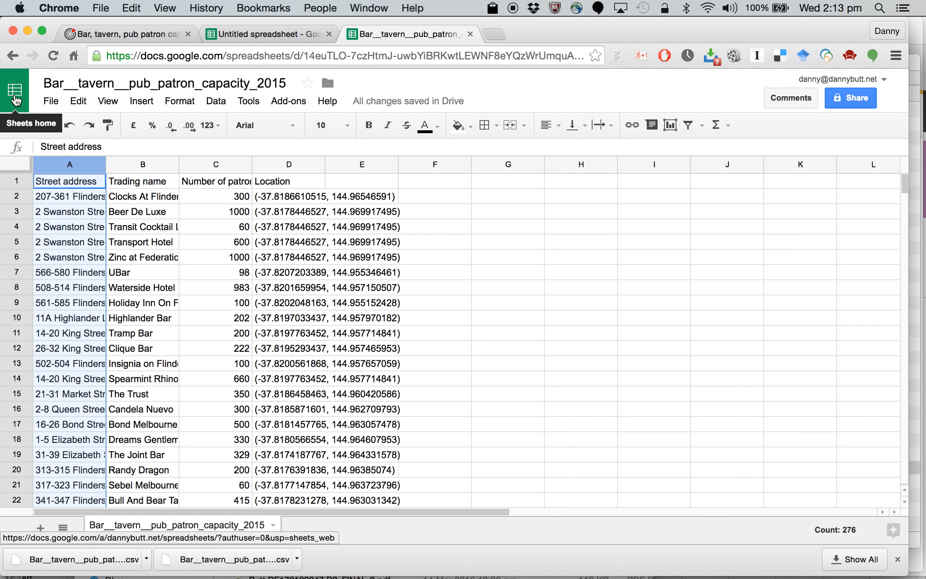
pyautogui.click(496, 35)
pyautogui.write('googlemail.com')
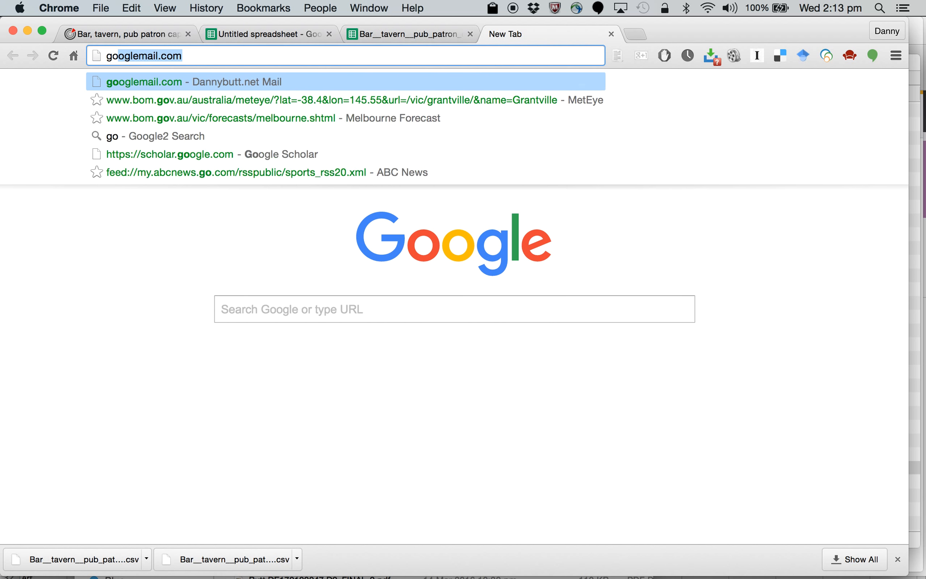
pyautogui.press('Tab')
pyautogui.press('BackSpace')
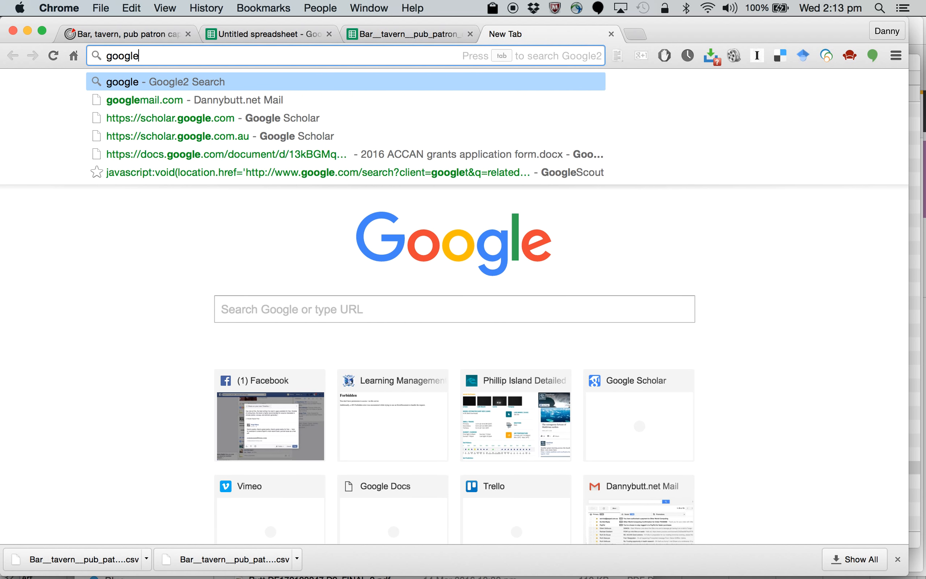
pyautogui.press('BackSpace')
pyautogui.press('BackSpace')
pyautogui.press('BackSpace')
pyautogui.press('BackSpace')
pyautogui.press('BackSpace')
pyautogui.press('BackSpace')
pyautogui.write('fusion tables')
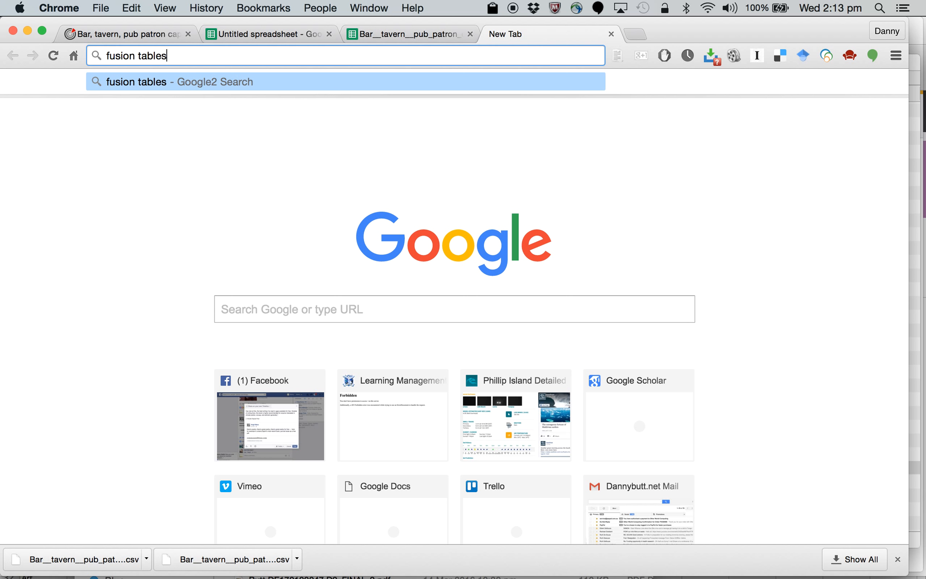
pyautogui.press('Return')
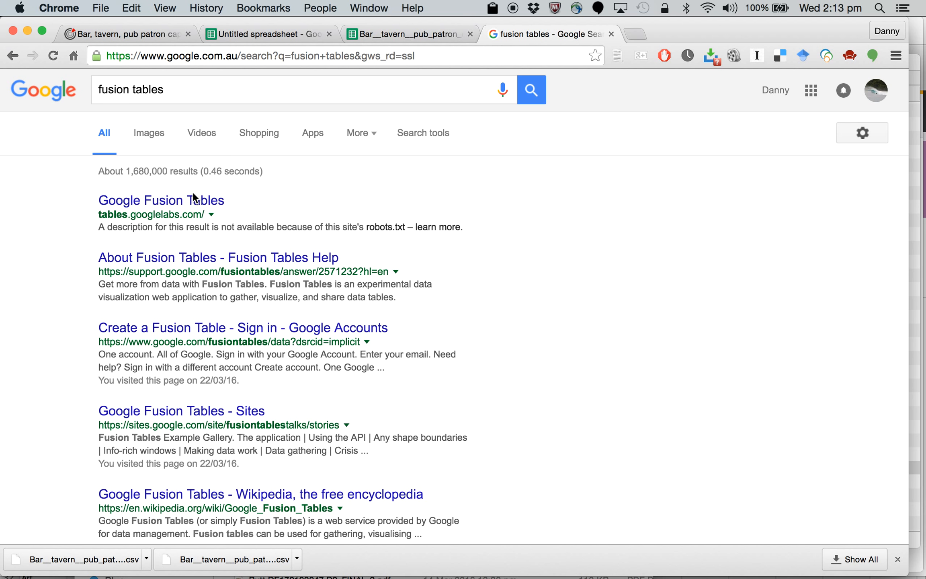
# Step: Open Google Fusion Tables, start a new table and choose Bar__tavern__pub_patron_capacity_2015-edited.csv from Downloads as its source file
pyautogui.click(176, 208)
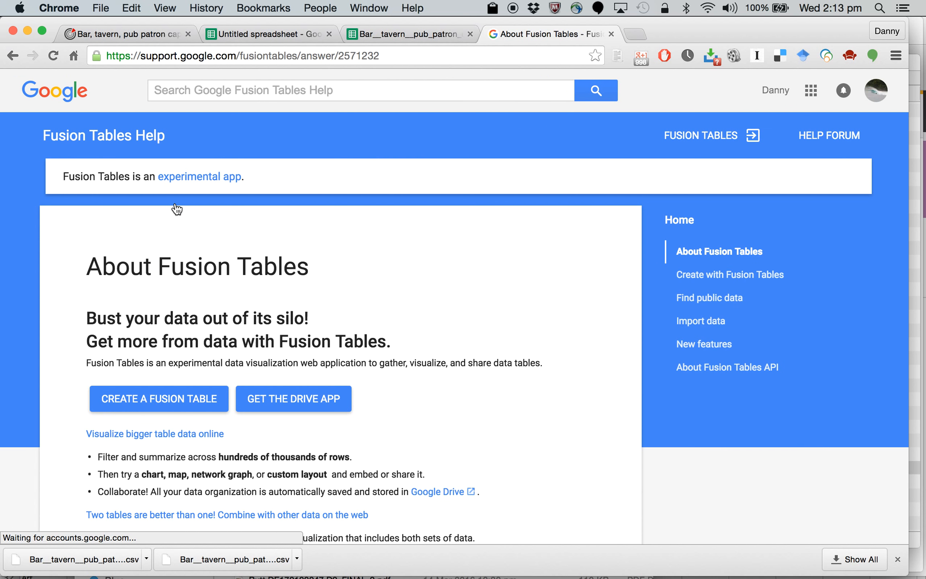
pyautogui.click(162, 400)
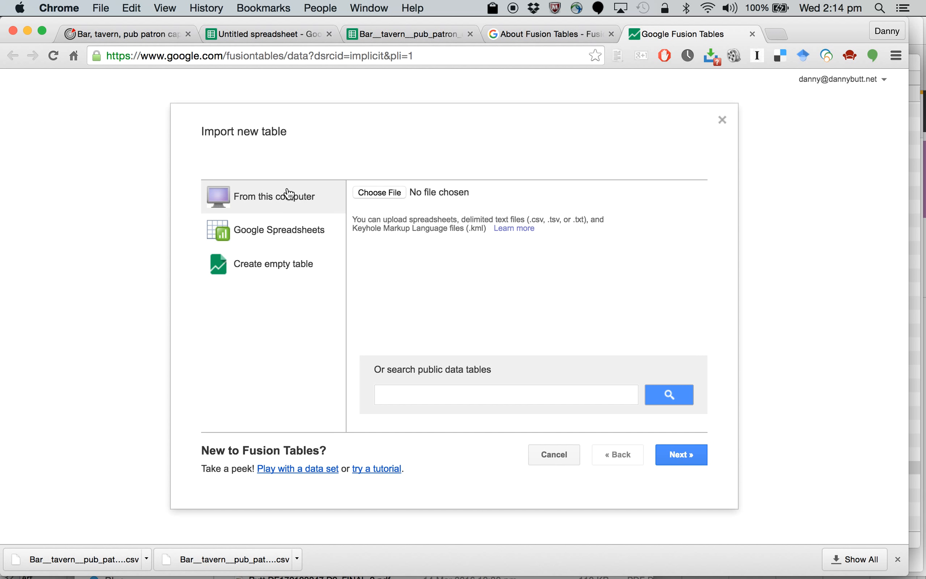
pyautogui.click(380, 192)
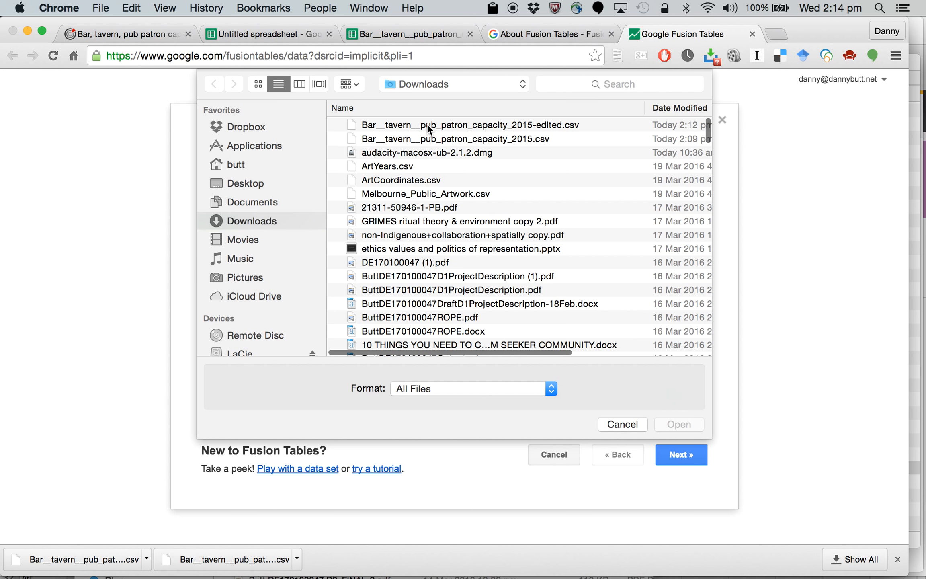
pyautogui.click(465, 129)
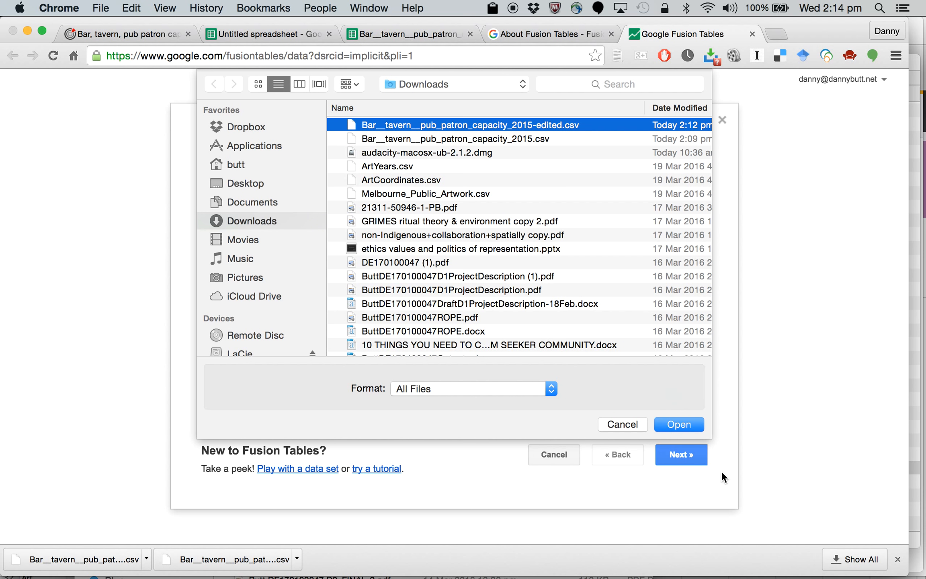
pyautogui.click(679, 424)
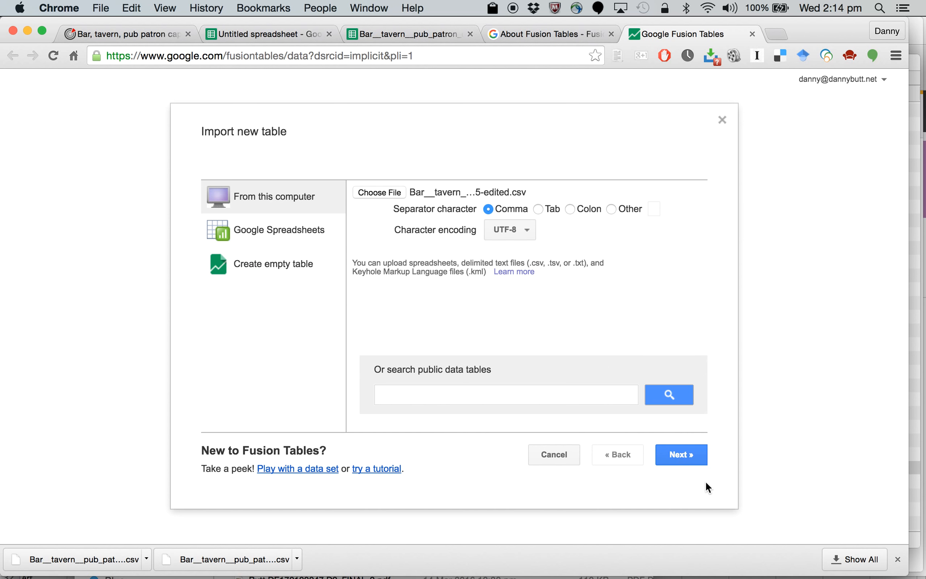
# Step: Upload the file as comma-separated UTF-8 and accept row 1 as the column names
pyautogui.click(680, 459)
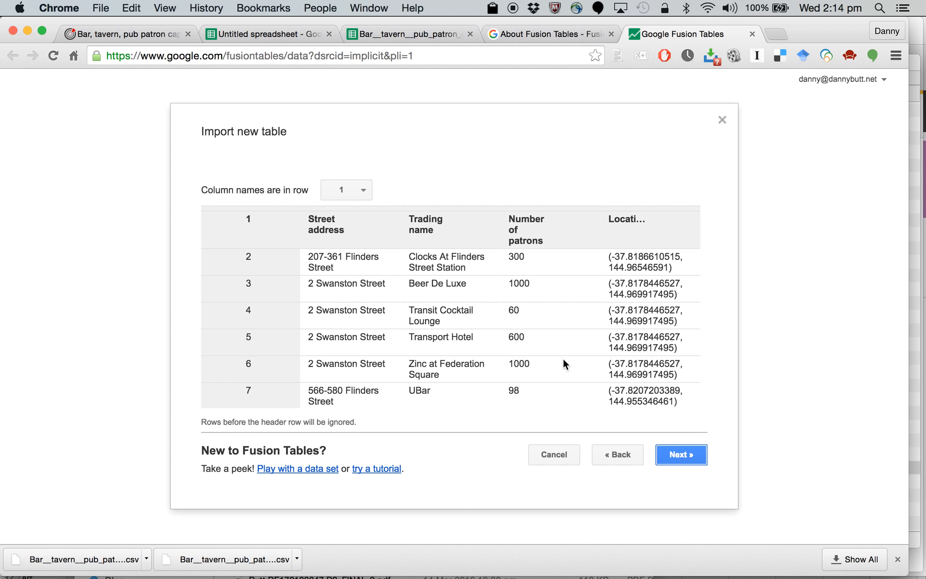
pyautogui.click(679, 457)
pyautogui.click(680, 455)
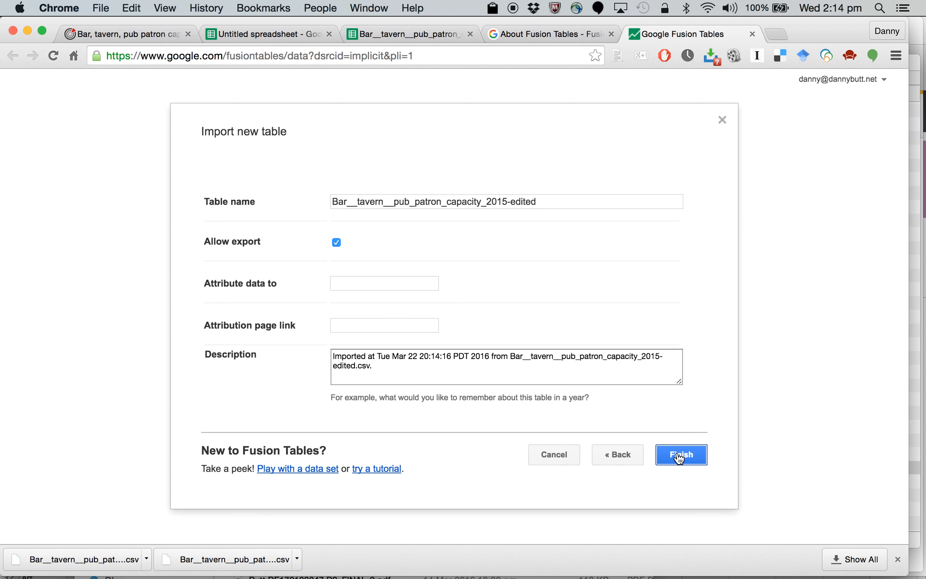
# Step: Fill in the table's data attribution, starting with "City of Me"
pyautogui.click(382, 284)
pyautogui.write('City of Me')
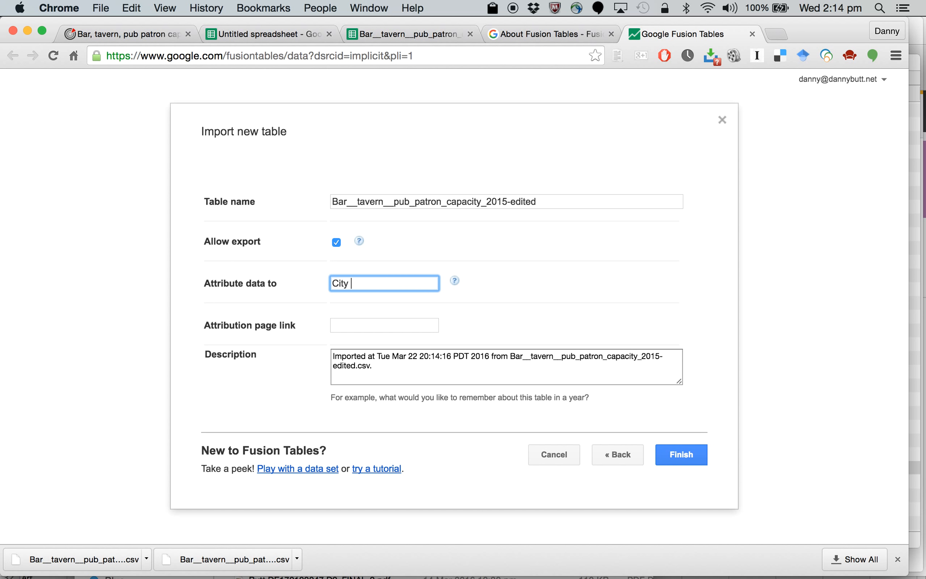
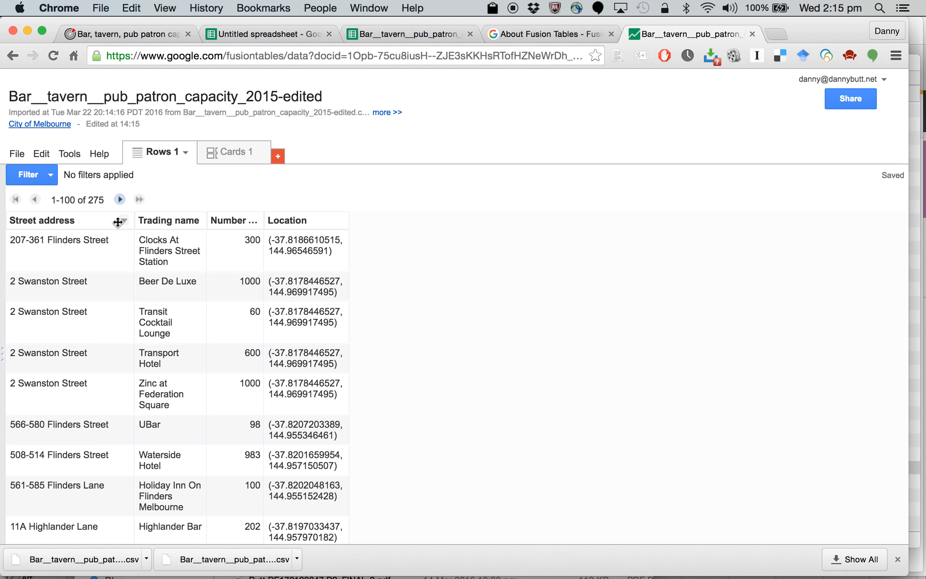
# Step: Check the column settings and data type of the Street address and Trading name columns without changing them
pyautogui.click(124, 220)
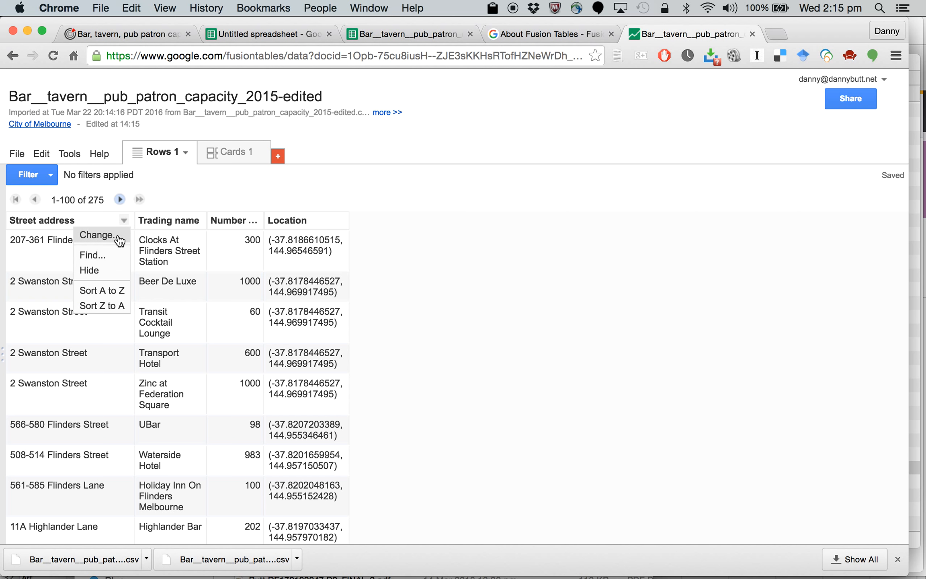
pyautogui.click(119, 240)
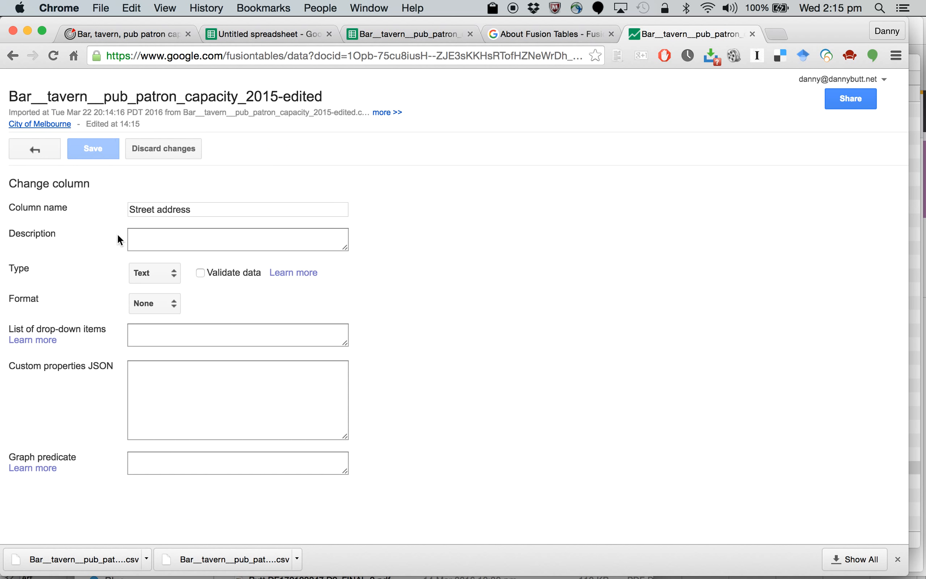
pyautogui.click(157, 271)
pyautogui.click(107, 261)
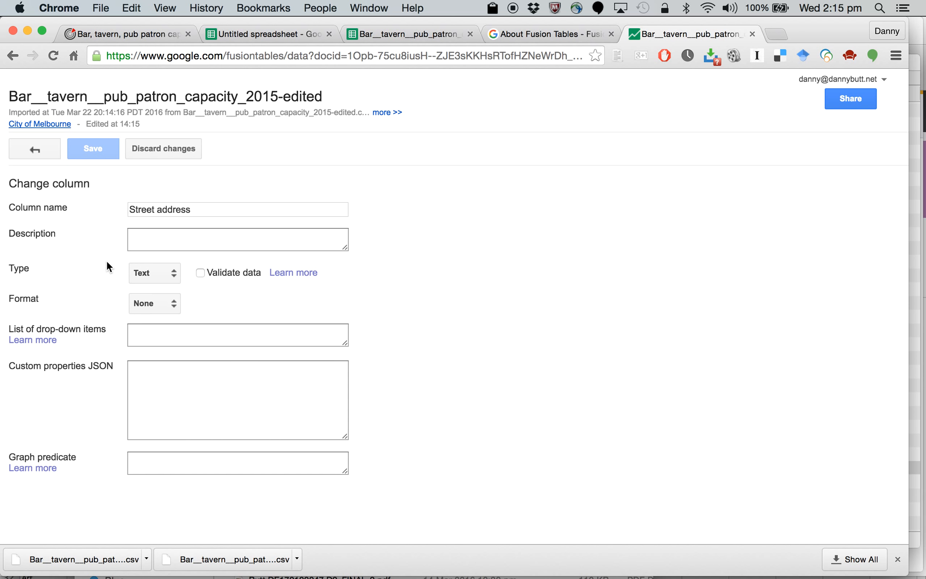
pyautogui.click(34, 147)
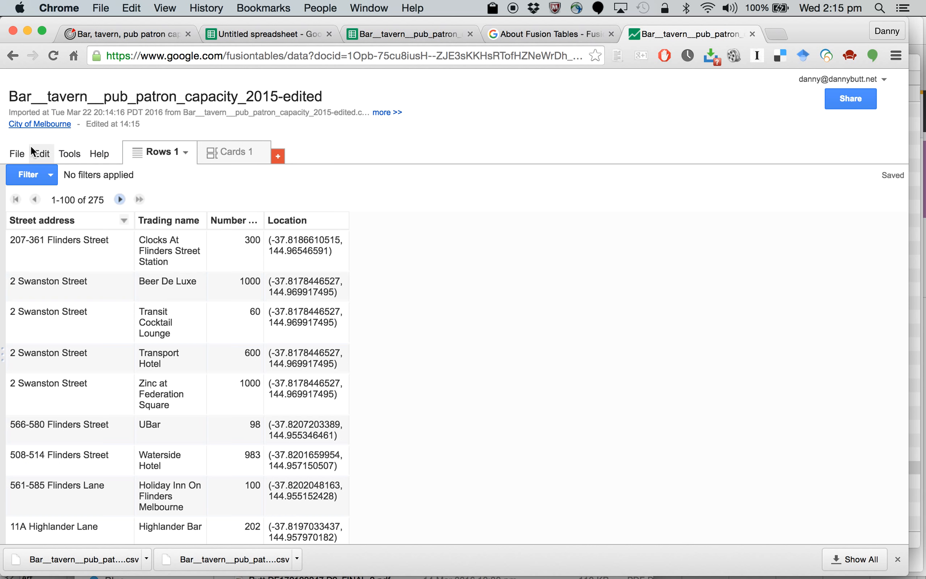
pyautogui.click(197, 221)
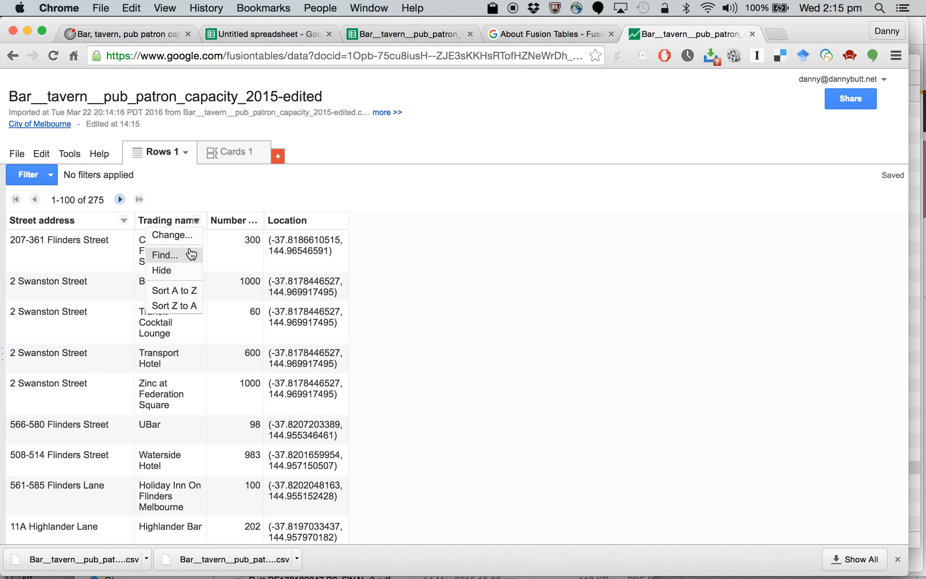
pyautogui.click(182, 236)
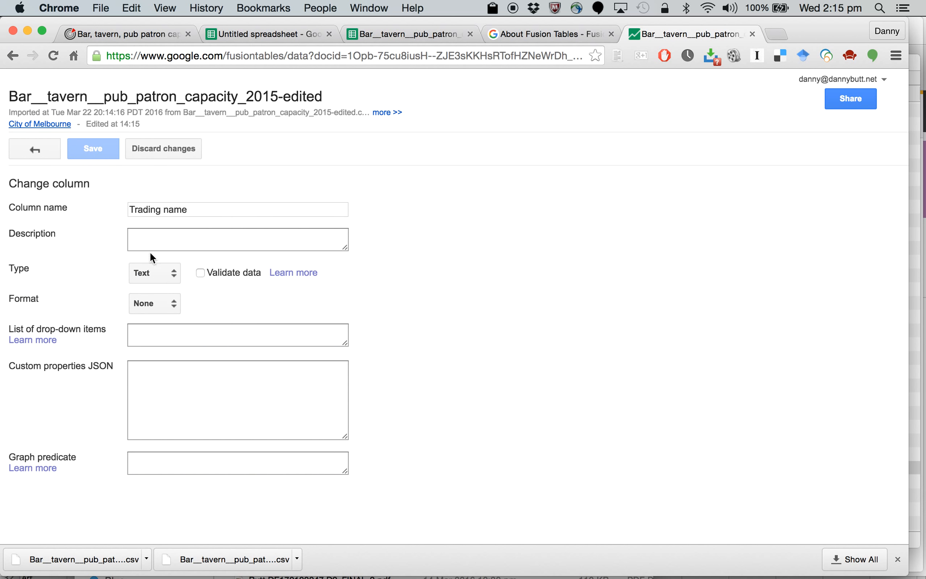
pyautogui.click(34, 150)
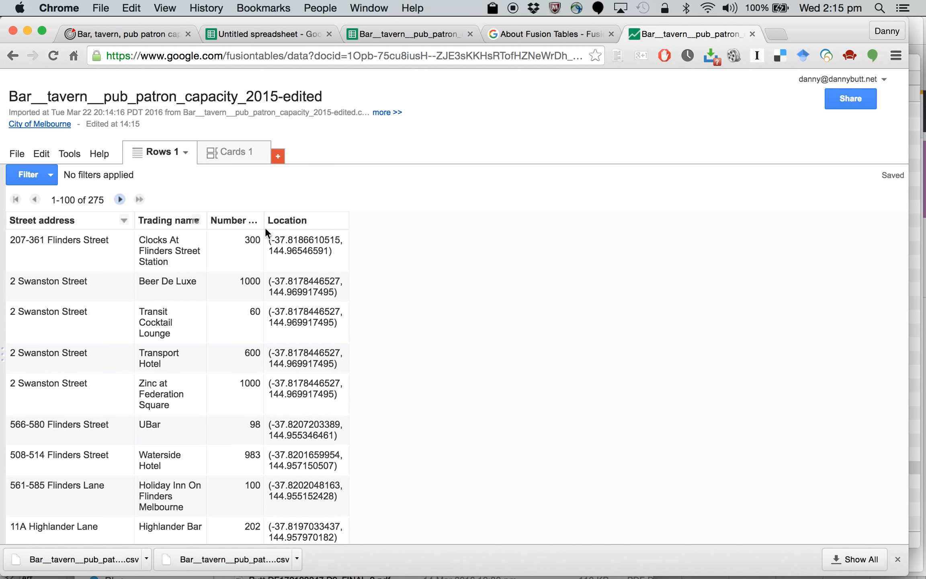
# Step: Check the data type set for the Number of patrons column and return to the rows
pyautogui.moveTo(254, 221)
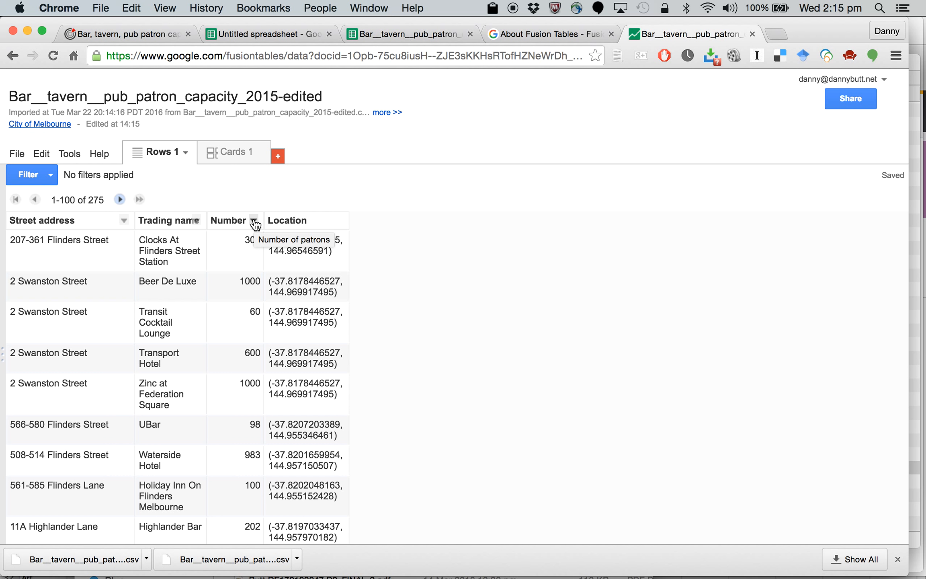
pyautogui.click(254, 221)
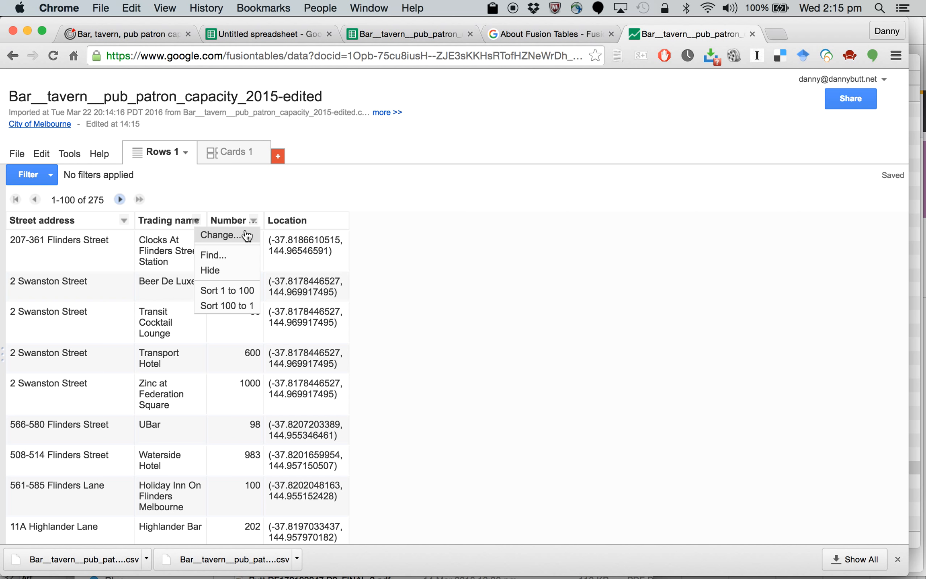
pyautogui.click(246, 235)
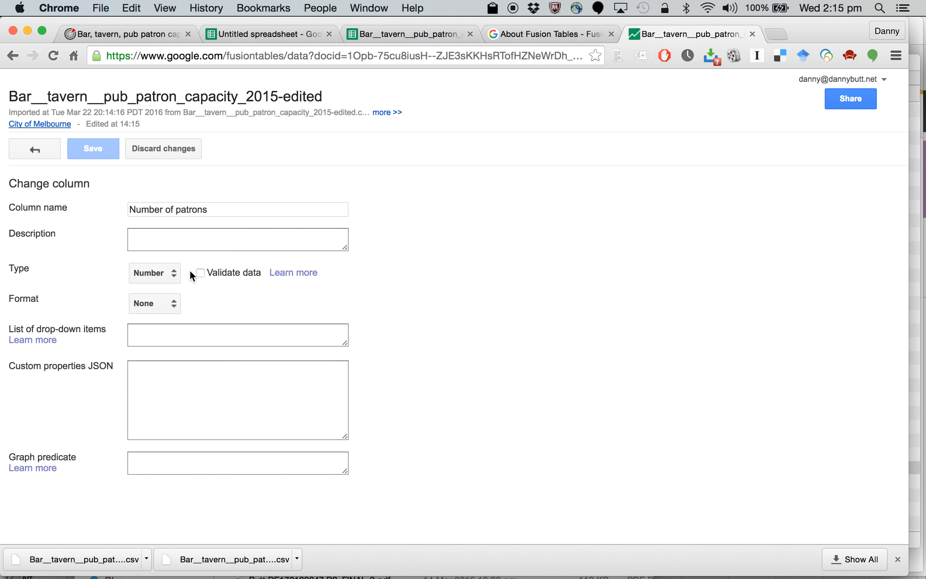
pyautogui.click(164, 272)
pyautogui.click(163, 271)
pyautogui.click(40, 152)
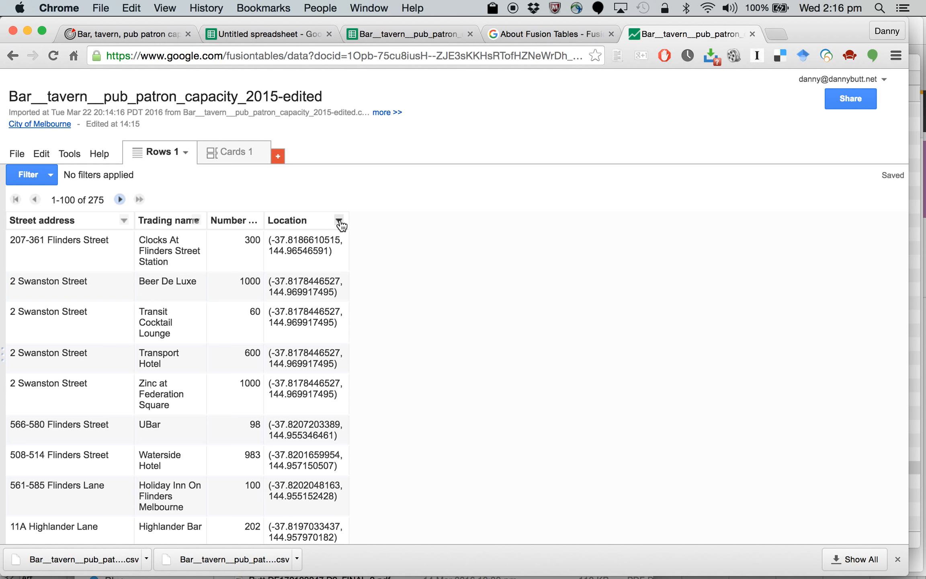
# Step: Change the Location column's type to Location and save the column settings
pyautogui.click(340, 221)
pyautogui.click(323, 234)
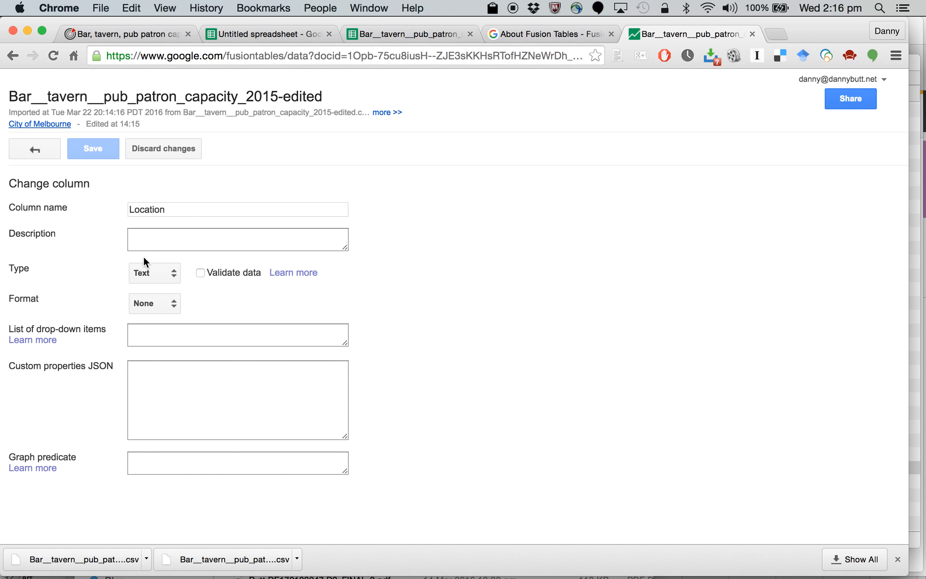
pyautogui.click(174, 275)
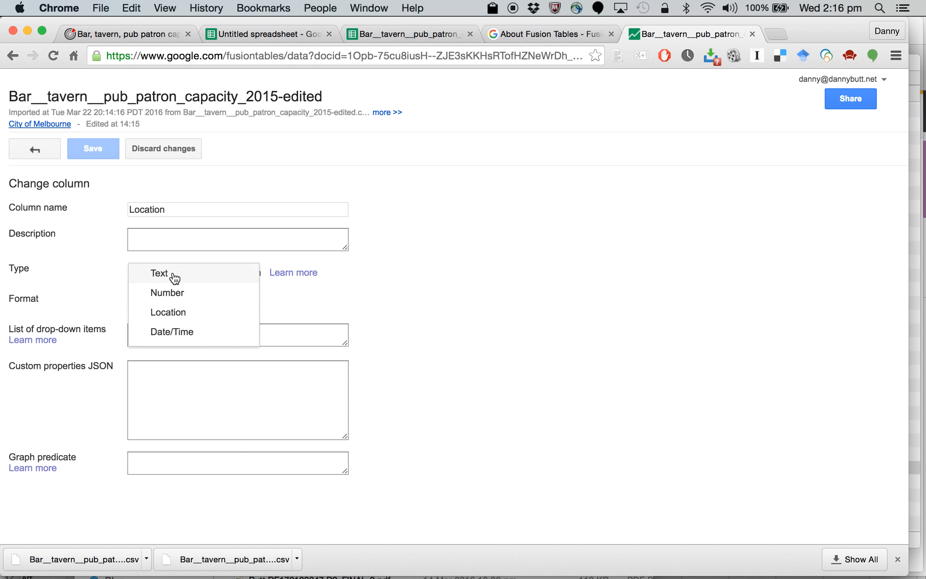
pyautogui.click(174, 314)
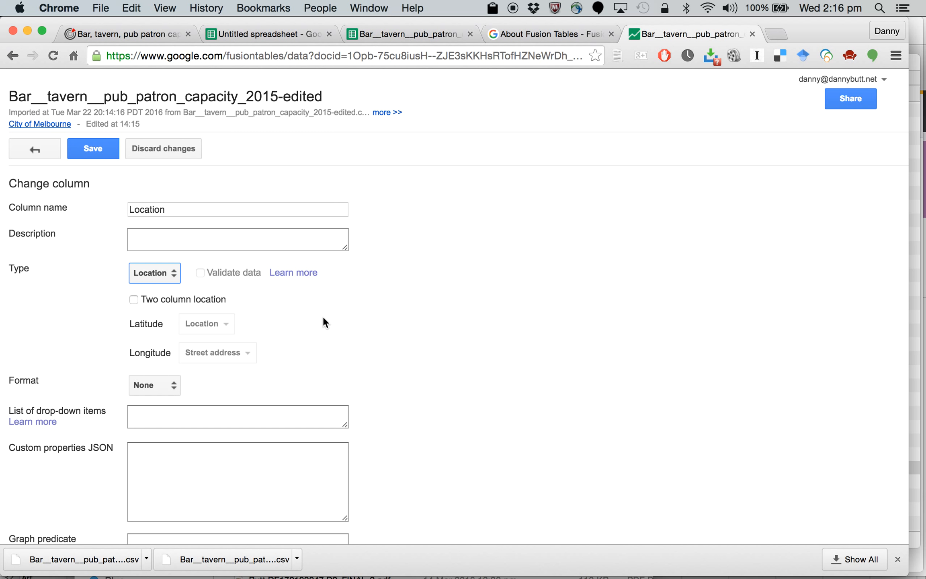
pyautogui.scroll(-1, 481, 381)
pyautogui.scroll(1, 481, 381)
pyautogui.click(91, 153)
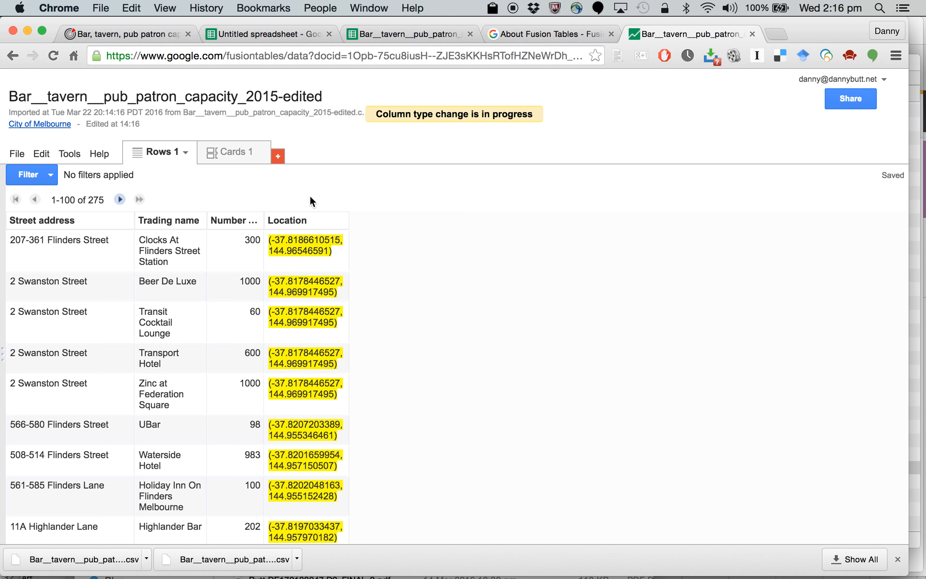
# Step: Look through the highlighted values in the Location column and view the table as cards
pyautogui.scroll(-15, 303, 366)
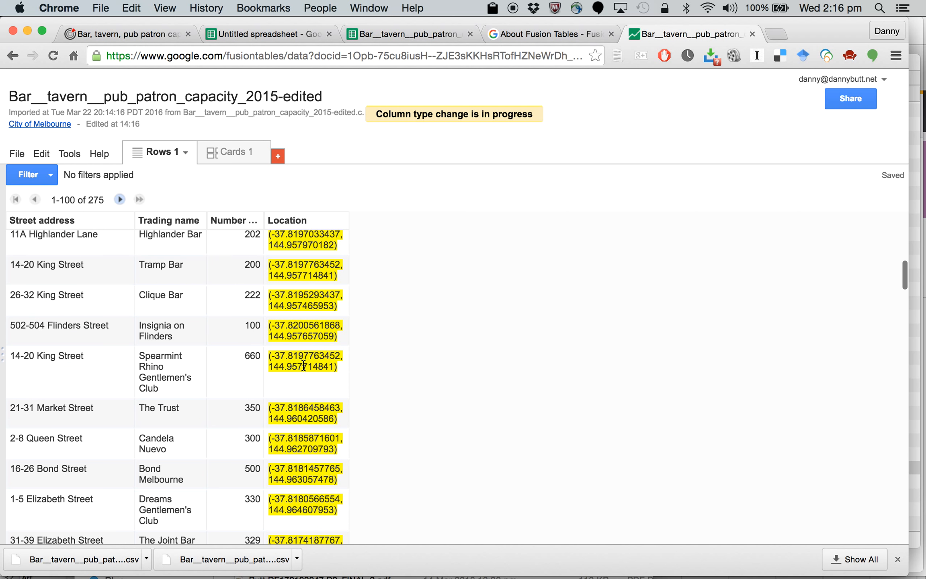
pyautogui.scroll(-10, 303, 368)
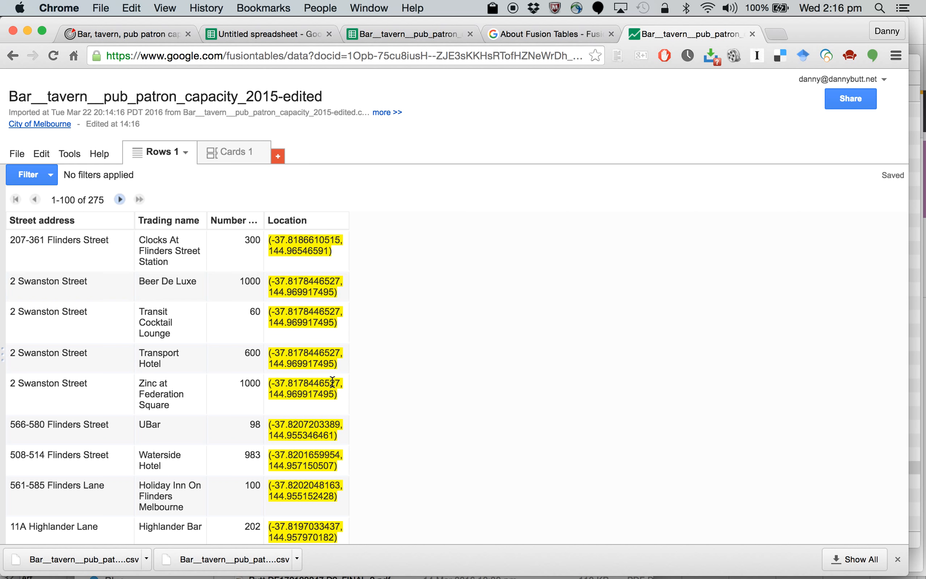
pyautogui.scroll(-10, 329, 384)
pyautogui.scroll(10, 333, 382)
pyautogui.click(238, 152)
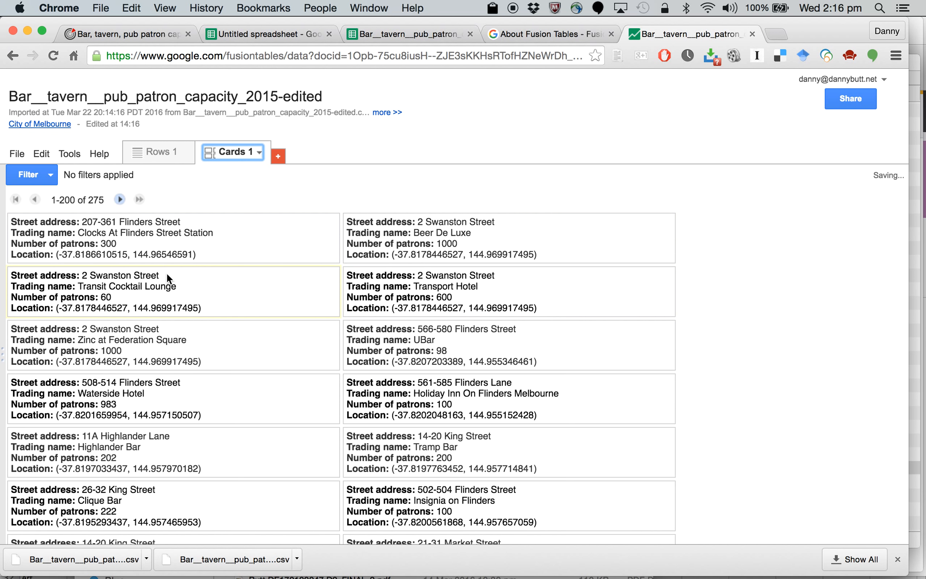
# Step: Add a map to the table so the Location column is geocoded
pyautogui.click(277, 157)
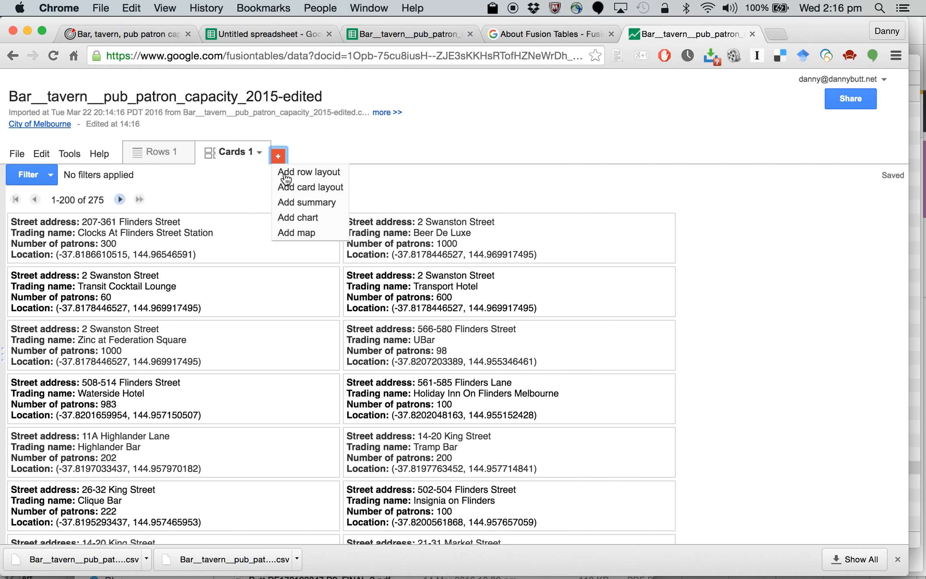
pyautogui.click(300, 233)
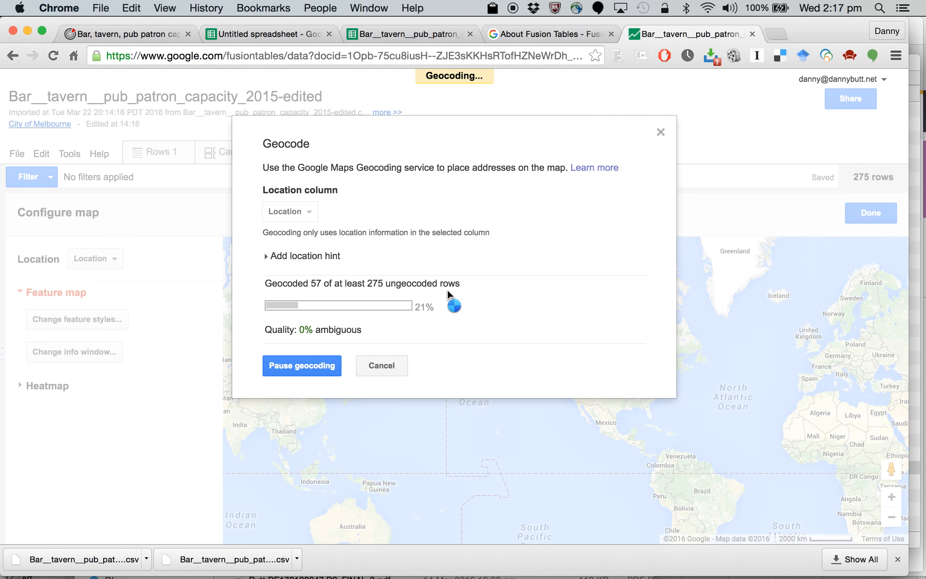
# Step: While geocoding runs, return to the Melbourne Data site, go to its home page and open the User Showcase
pyautogui.click(135, 32)
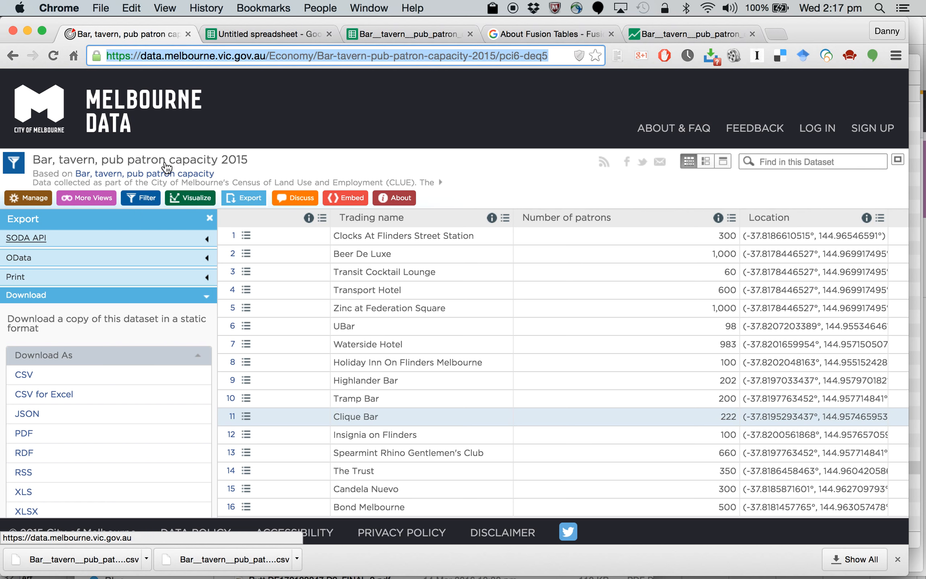
pyautogui.click(680, 33)
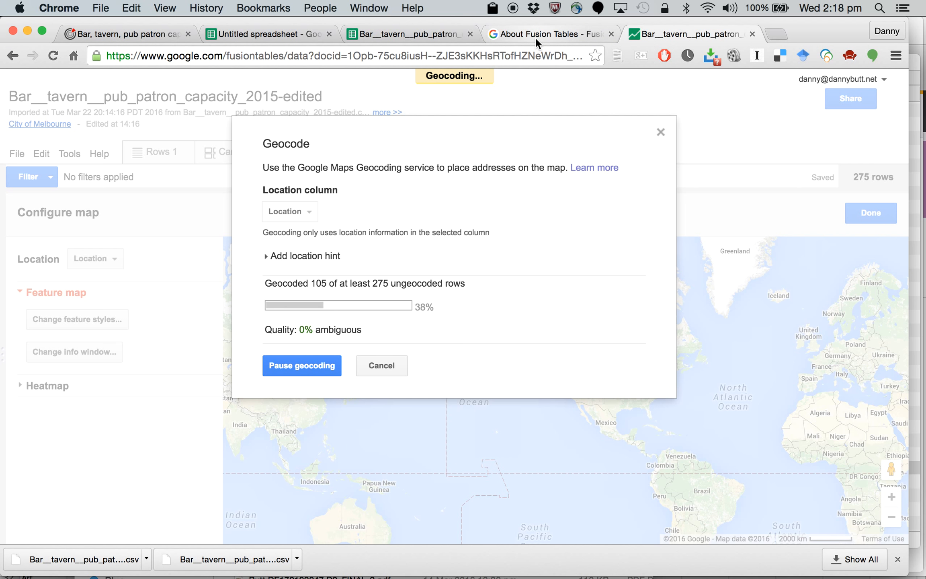
pyautogui.click(132, 31)
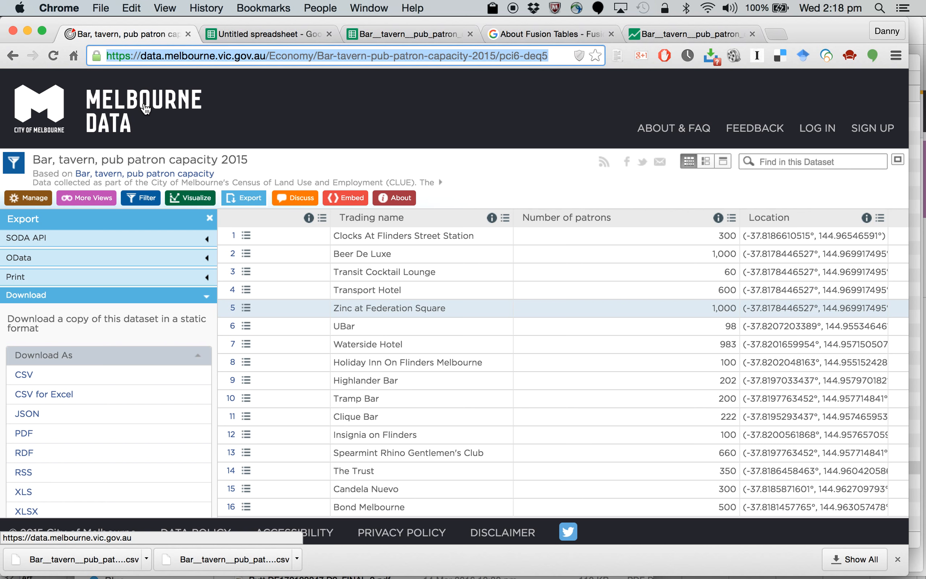
pyautogui.click(128, 104)
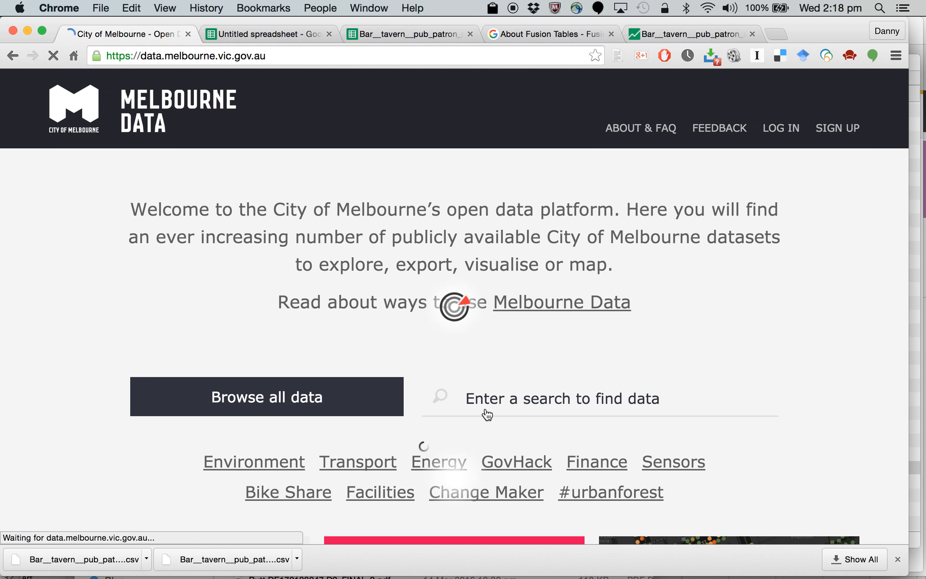
pyautogui.scroll(-5, 484, 408)
pyautogui.scroll(-3, 485, 407)
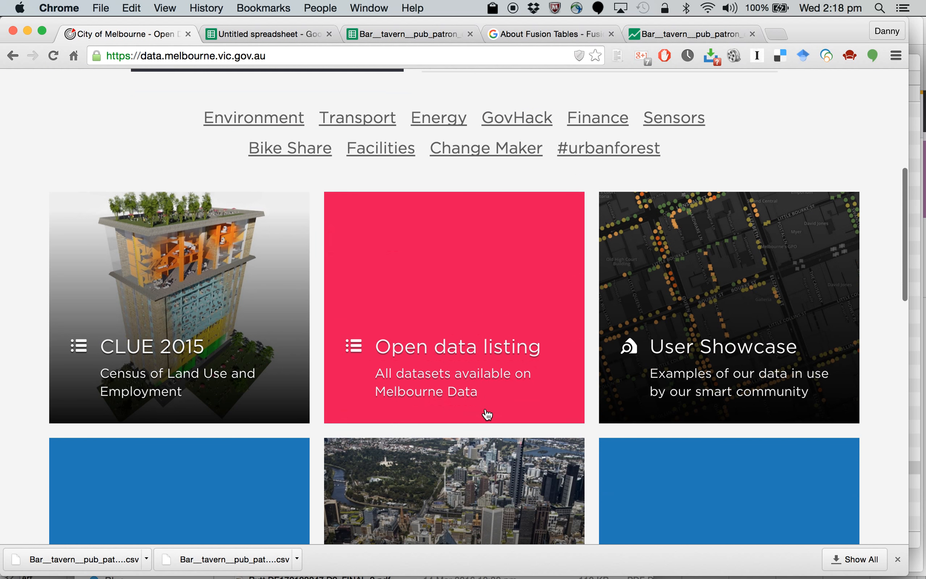
pyautogui.click(713, 359)
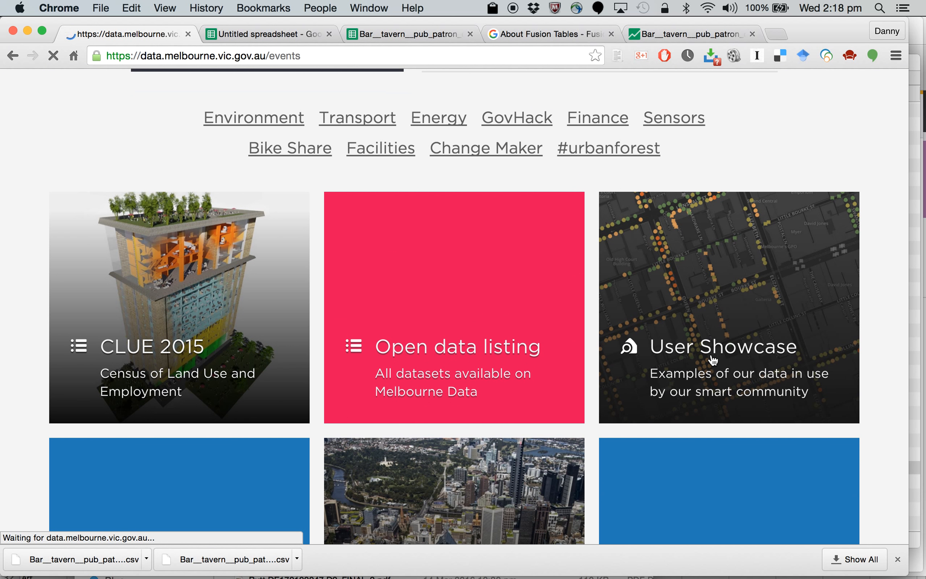
# Step: Examine the showcased community uses of Melbourne Data, from the Melbourne Data Explorer to the GovHack 2015 projects
pyautogui.scroll(-3, 458, 339)
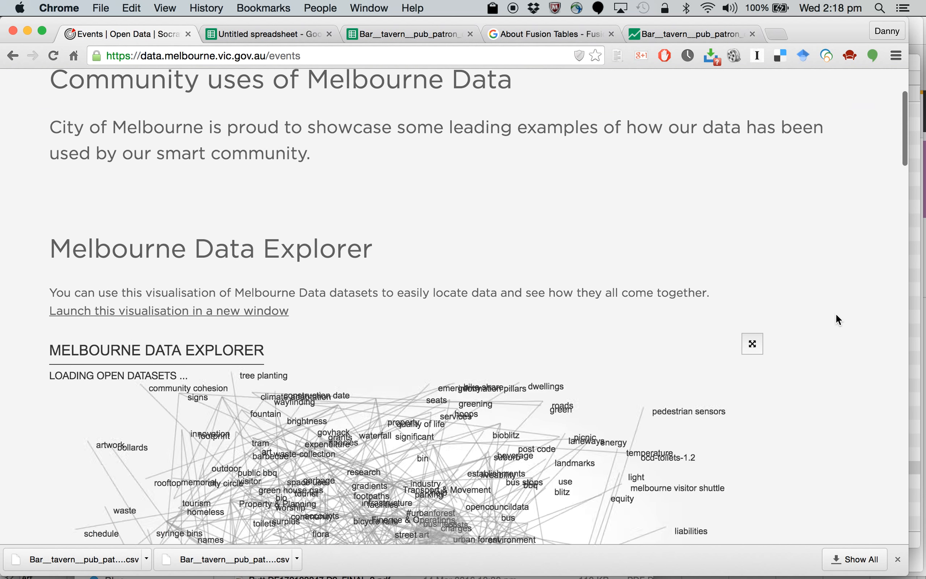
pyautogui.scroll(-6, 836, 314)
pyautogui.scroll(-8, 836, 314)
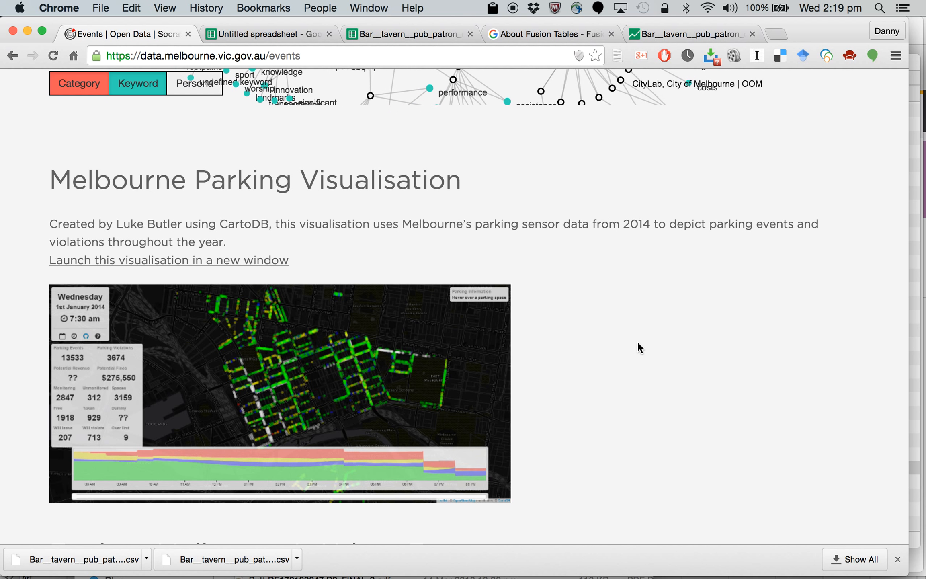
pyautogui.scroll(-5, 638, 347)
pyautogui.scroll(-10, 638, 343)
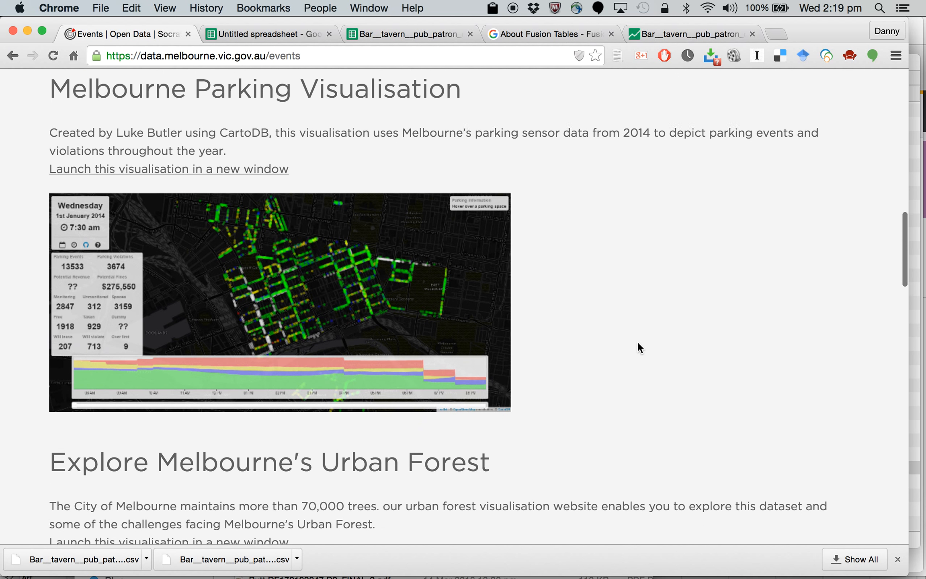
pyautogui.scroll(-1, 640, 348)
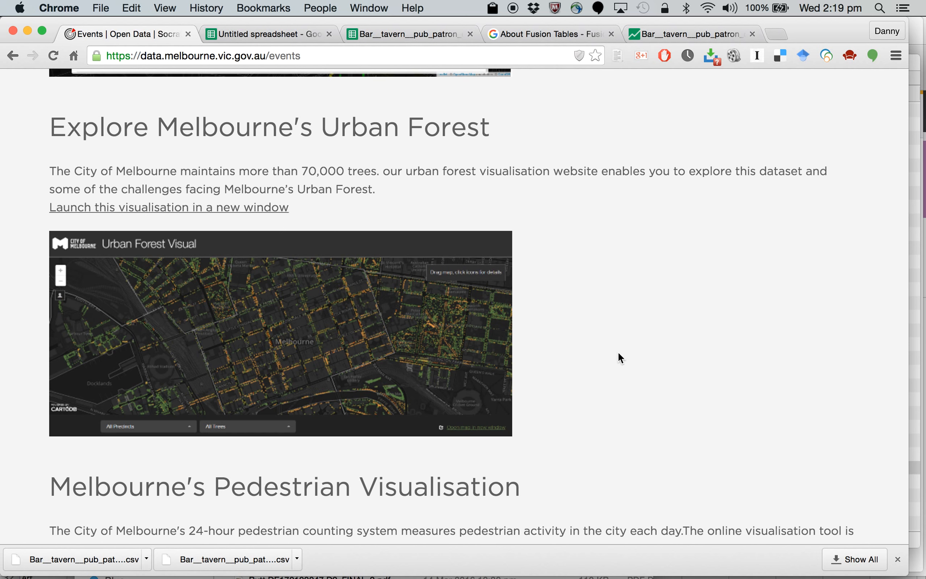
pyautogui.scroll(-10, 623, 353)
pyautogui.scroll(1, 623, 354)
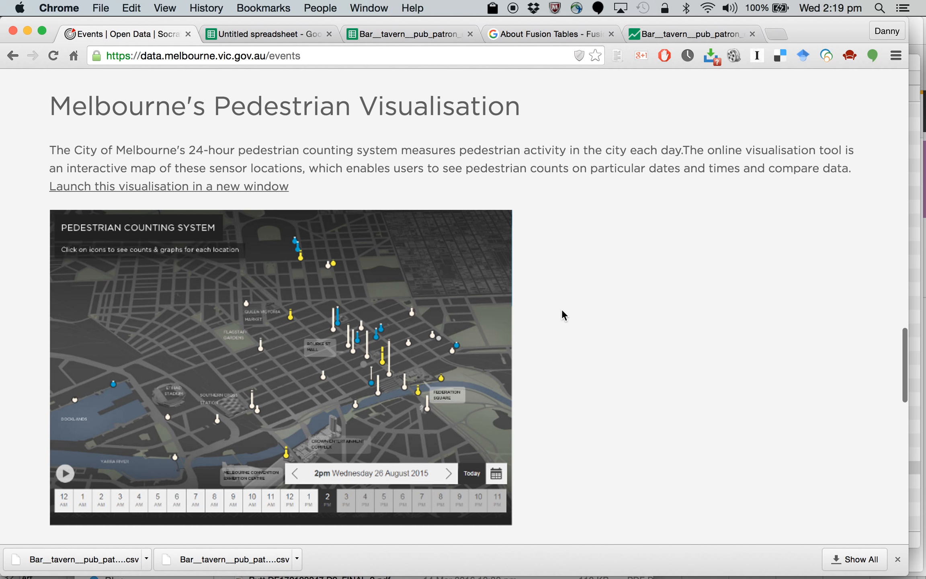
pyautogui.scroll(-13, 562, 314)
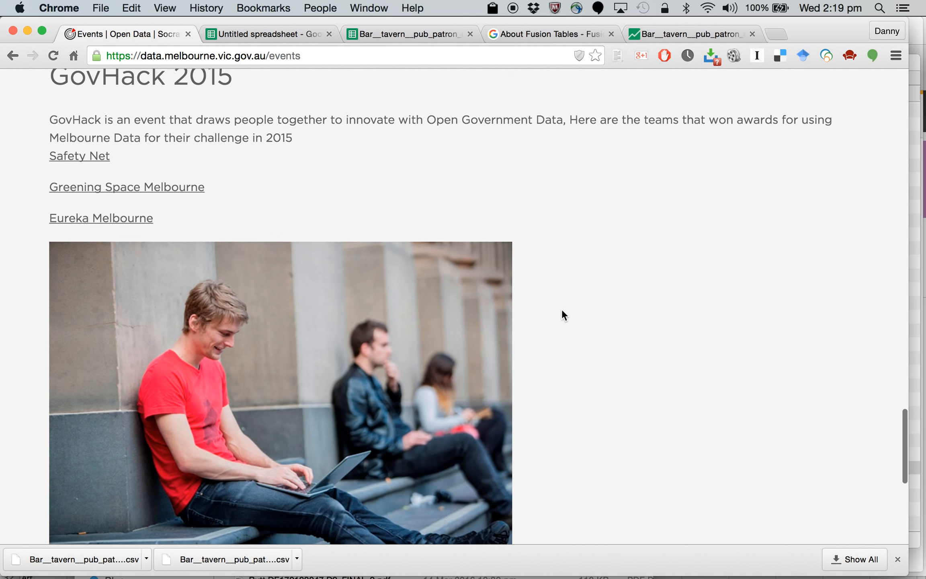
pyautogui.scroll(-8, 562, 310)
pyautogui.scroll(7, 562, 310)
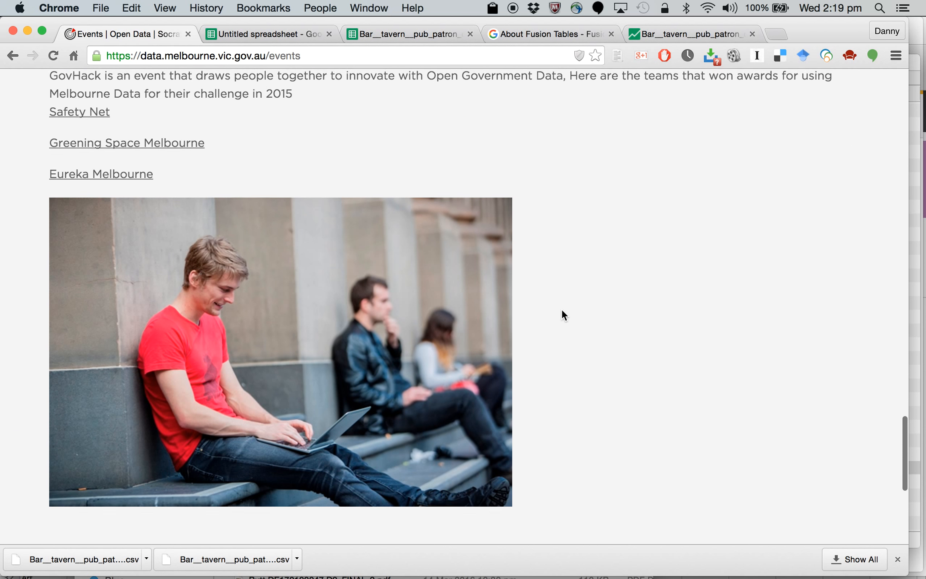
pyautogui.scroll(3, 562, 311)
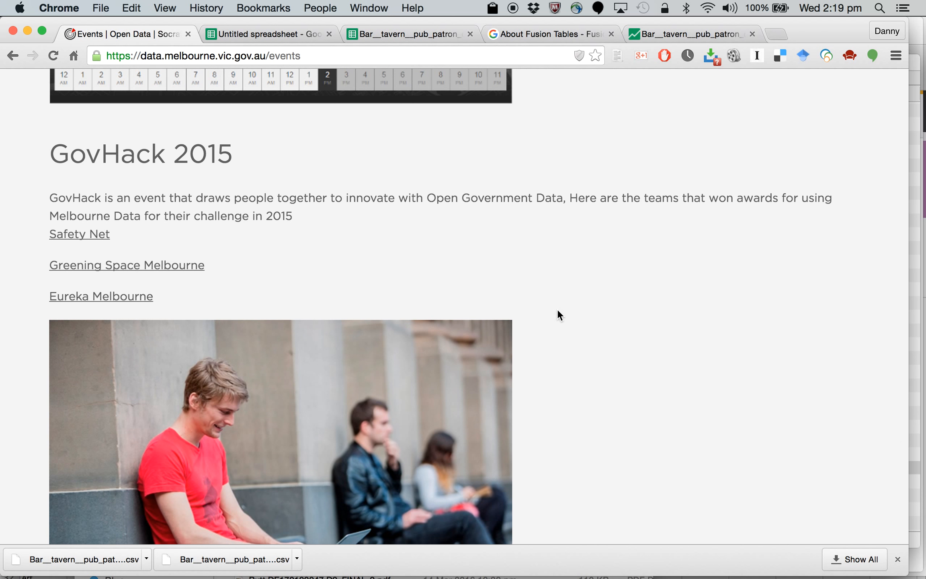
# Step: Open the Greening Space Melbourne project from the GovHack 2015 list and read its description
pyautogui.click(97, 268)
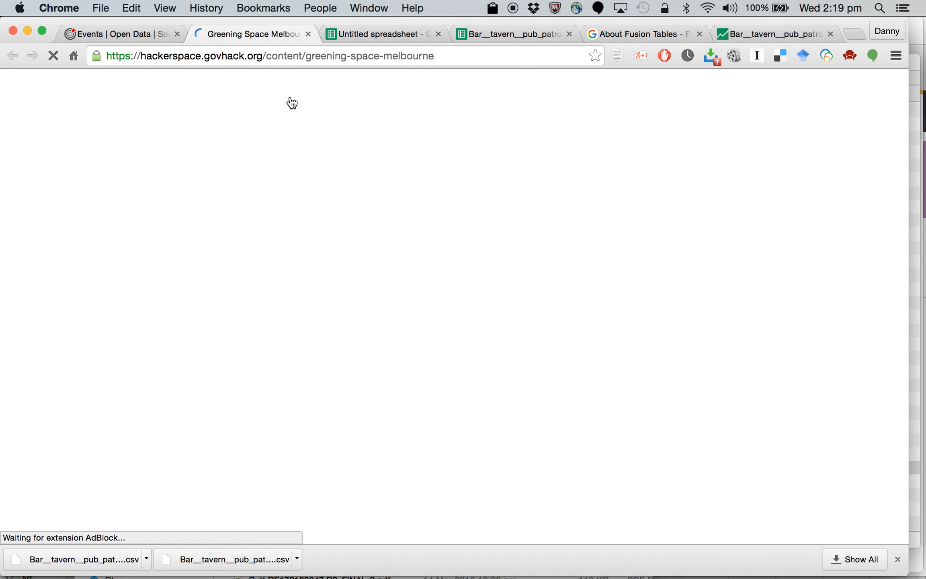
pyautogui.scroll(-5, 547, 368)
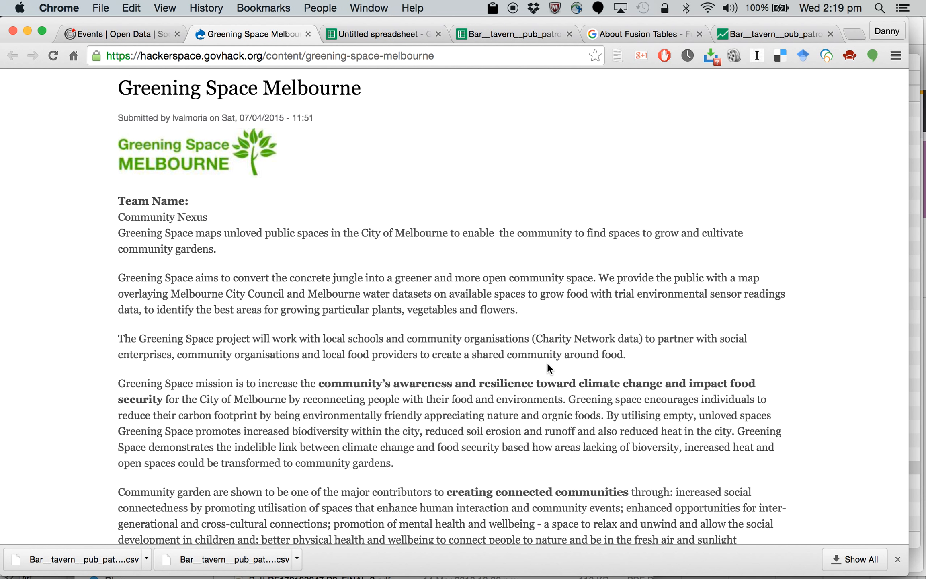
# Step: Read the rest of the Greening Space Melbourne project page, including its datasets, and open the project's homepage
pyautogui.scroll(-4, 547, 366)
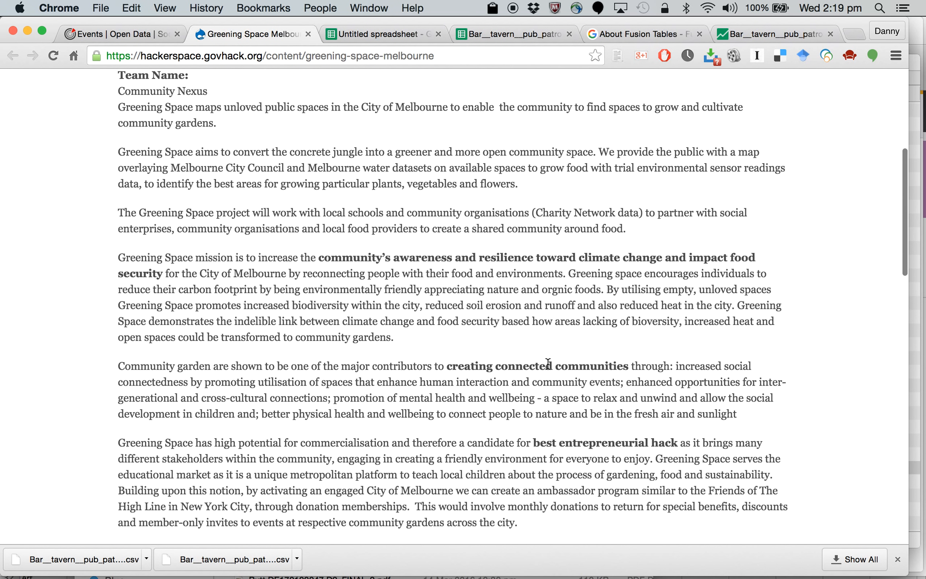
pyautogui.scroll(-20, 547, 363)
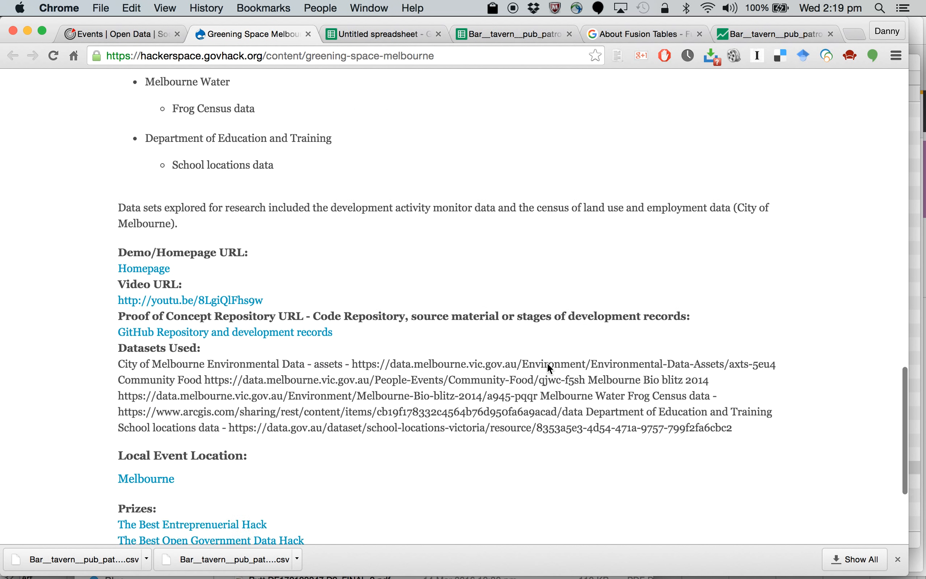
pyautogui.scroll(-2, 547, 363)
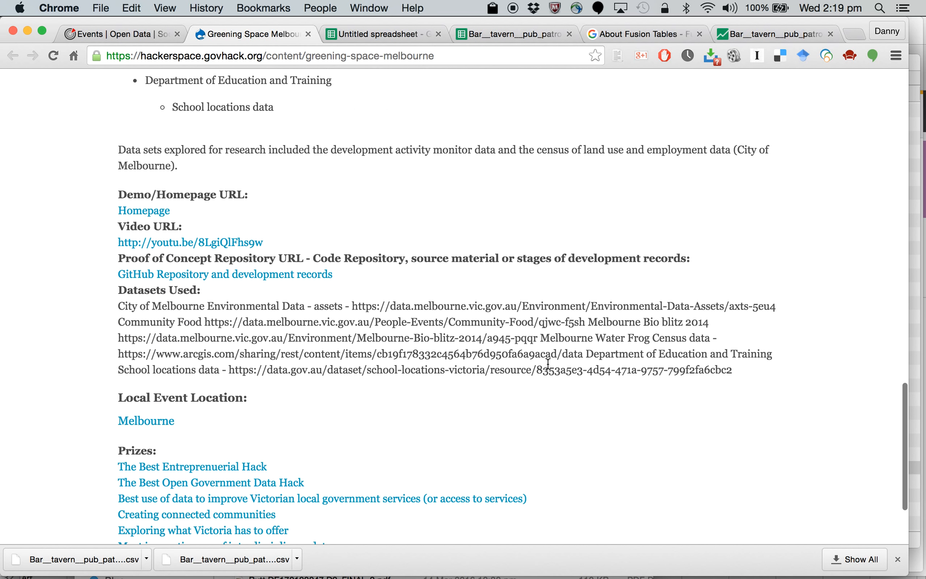
pyautogui.click(160, 215)
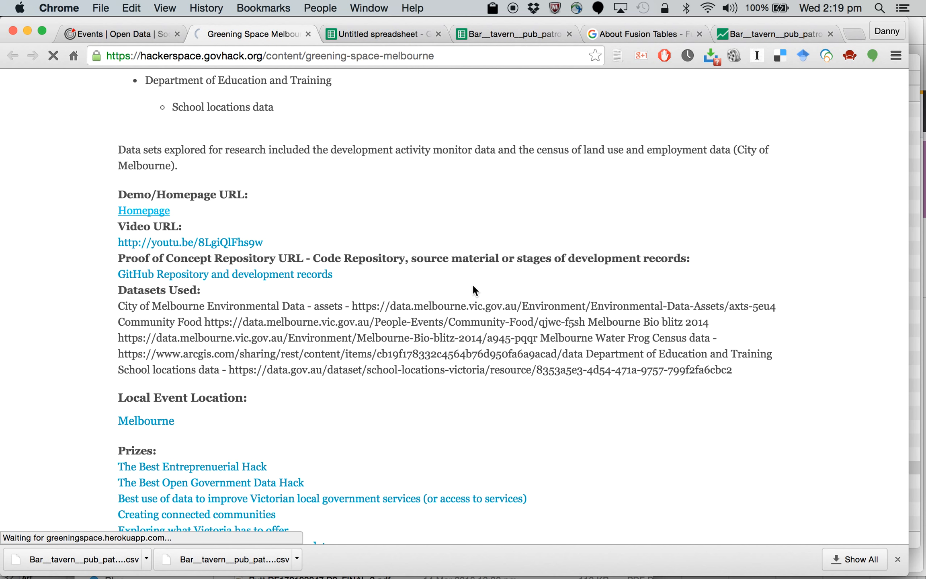
# Step: Read the Greening Space homepage introduction and open its Community Gardens map for Melbourne
pyautogui.scroll(-3, 474, 287)
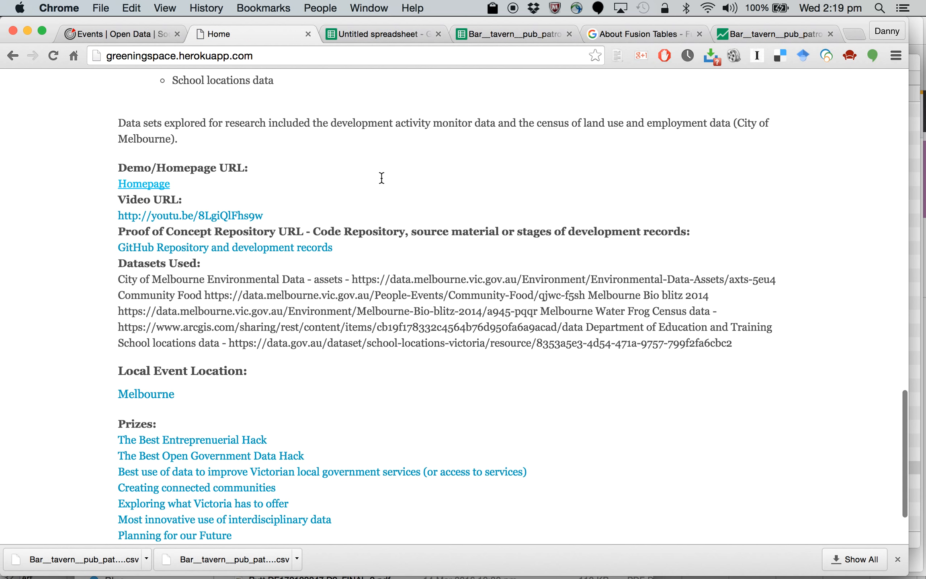
pyautogui.scroll(-3, 673, 340)
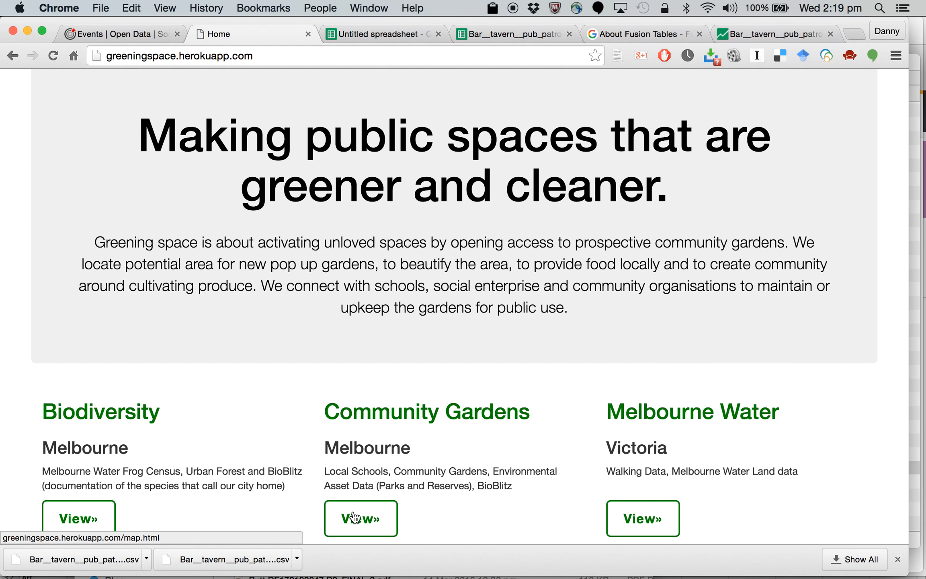
pyautogui.click(354, 517)
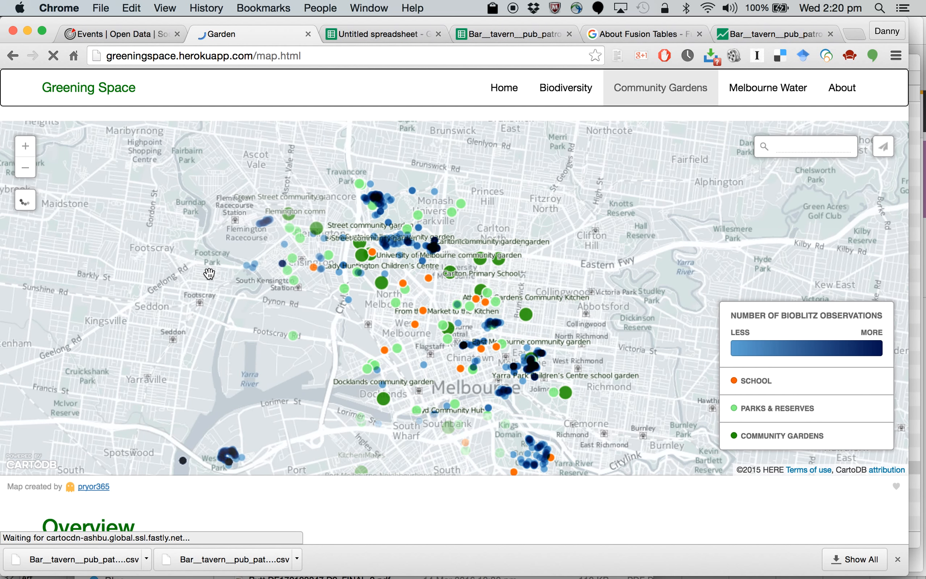
# Step: Inspect a park, a community garden and a school marker on the map, and read the map's overview
pyautogui.click(555, 398)
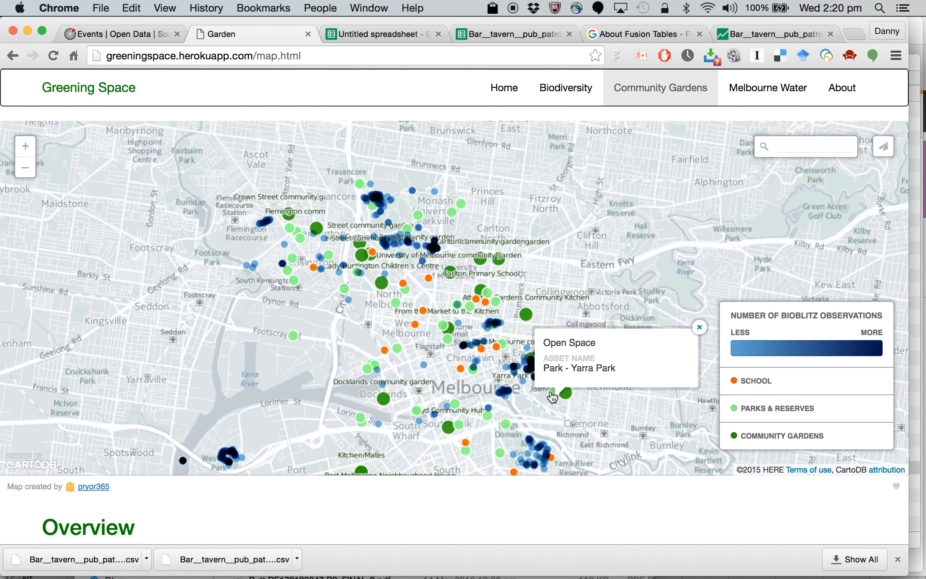
pyautogui.click(524, 319)
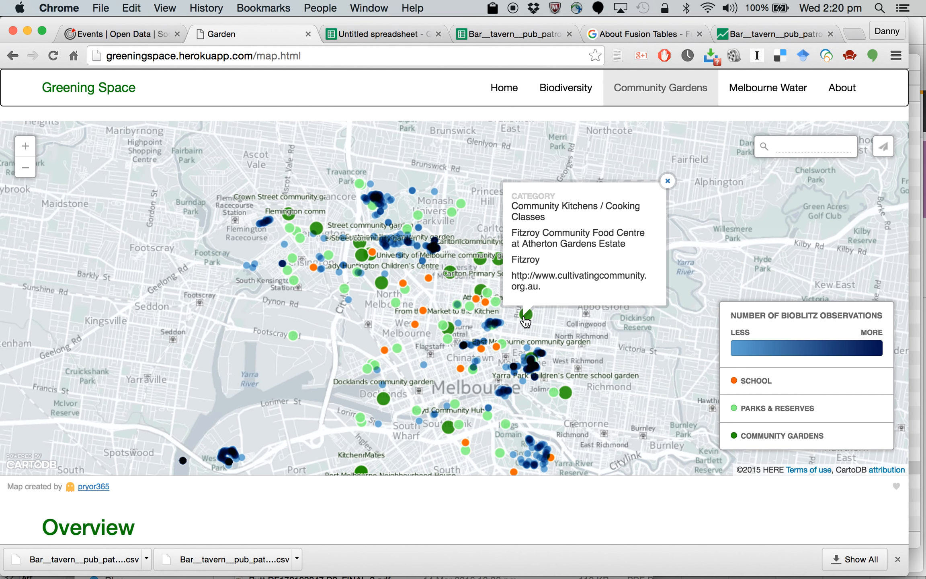
pyautogui.click(497, 346)
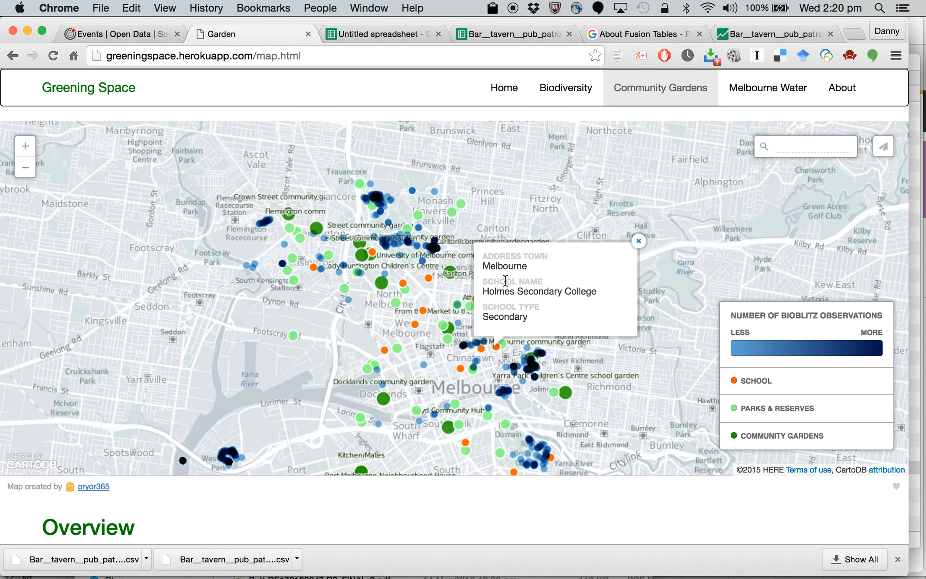
pyautogui.scroll(-3, 309, 356)
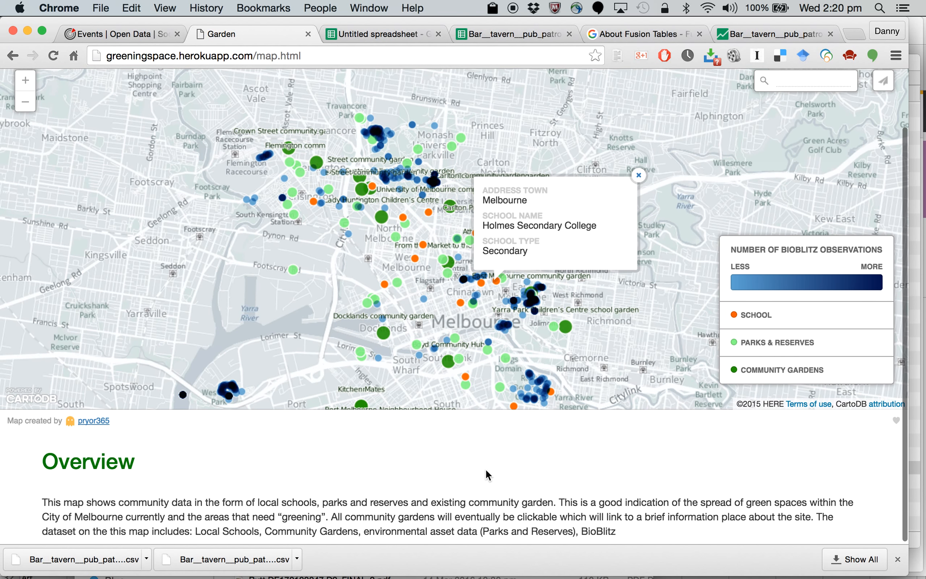
# Step: Return to the Fusion Tables bar capacity map and bring the venue markers in central Melbourne into close view
pyautogui.click(765, 35)
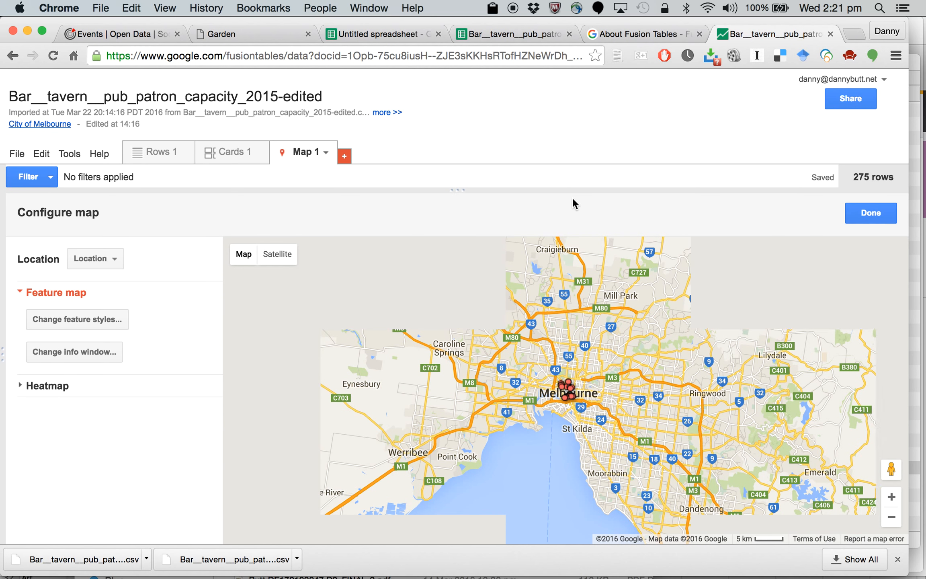
pyautogui.click(891, 497)
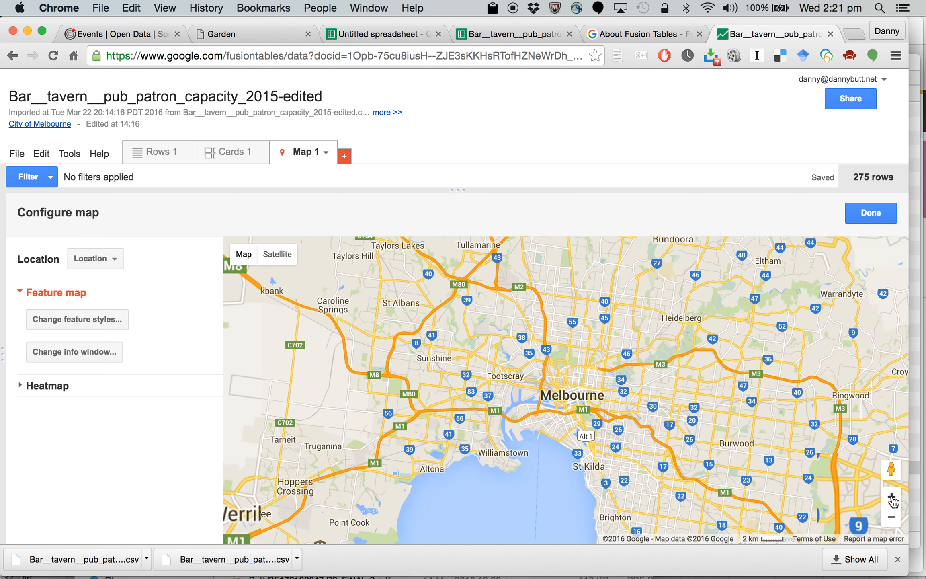
pyautogui.click(892, 497)
pyautogui.click(891, 498)
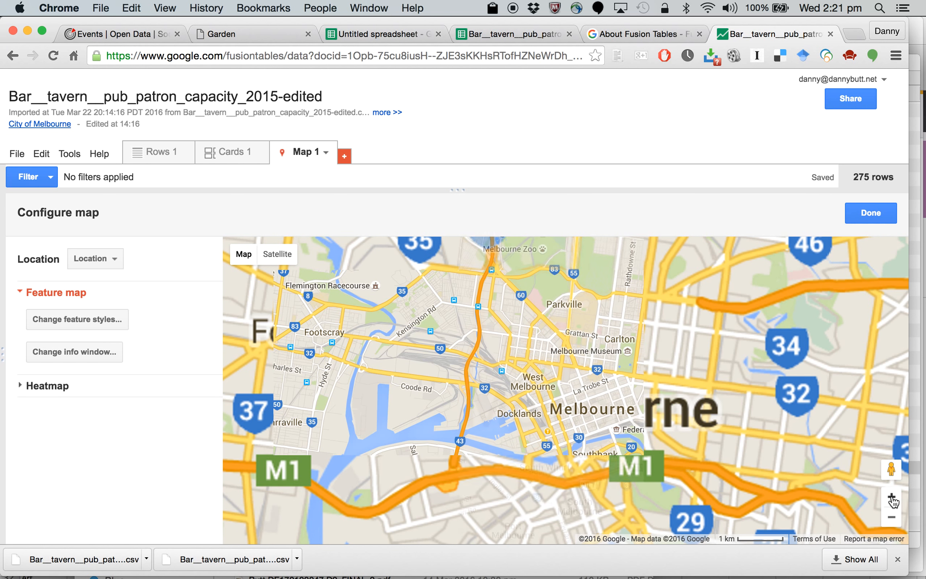
pyautogui.click(892, 498)
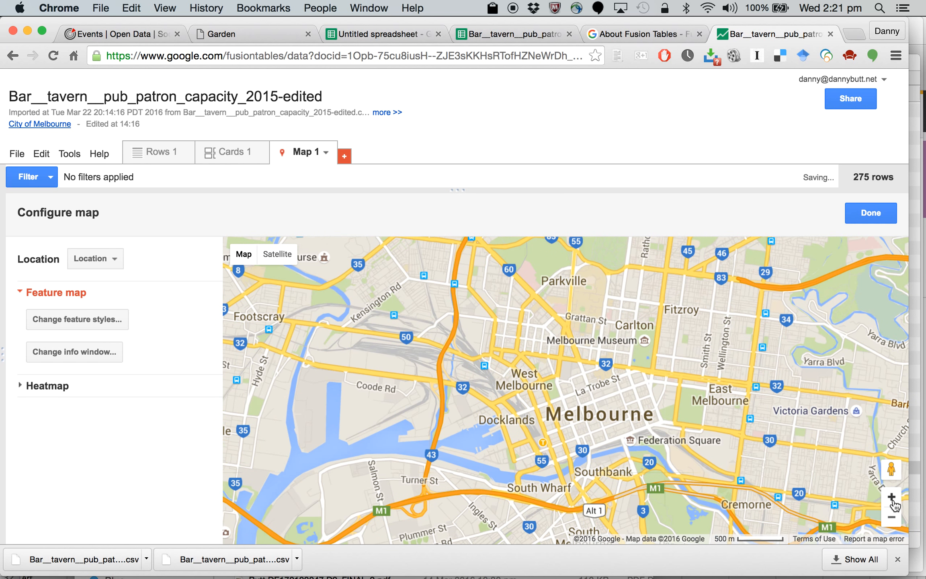
pyautogui.moveTo(710, 373); pyautogui.dragTo(628, 327)
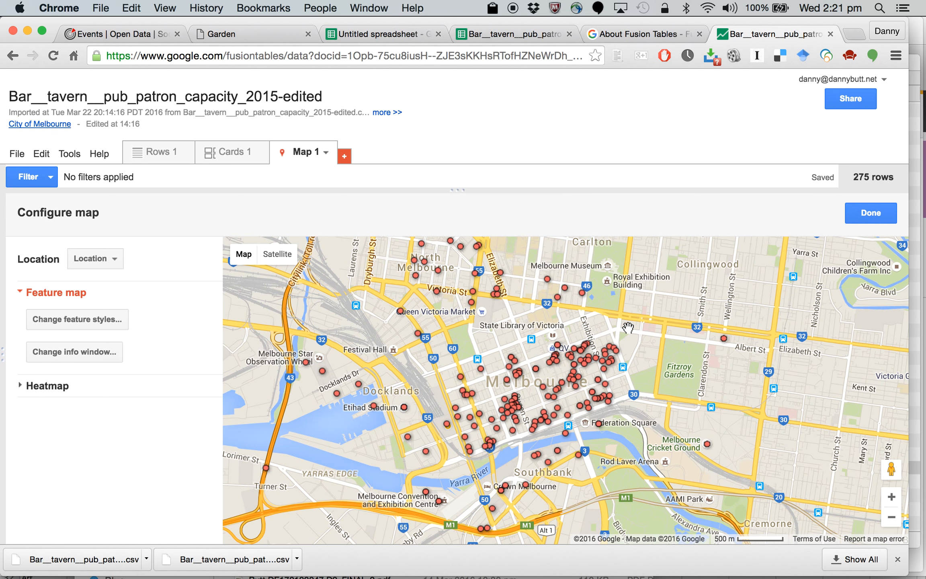
# Step: Examine a Swanston Street venue's details on the map, close them and look closer at the city centre markers
pyautogui.click(550, 365)
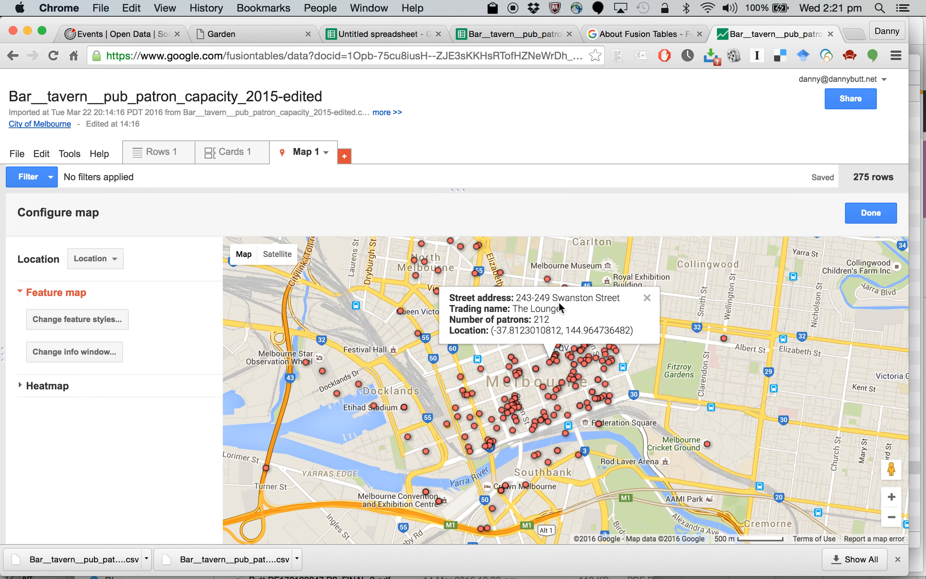
pyautogui.click(647, 299)
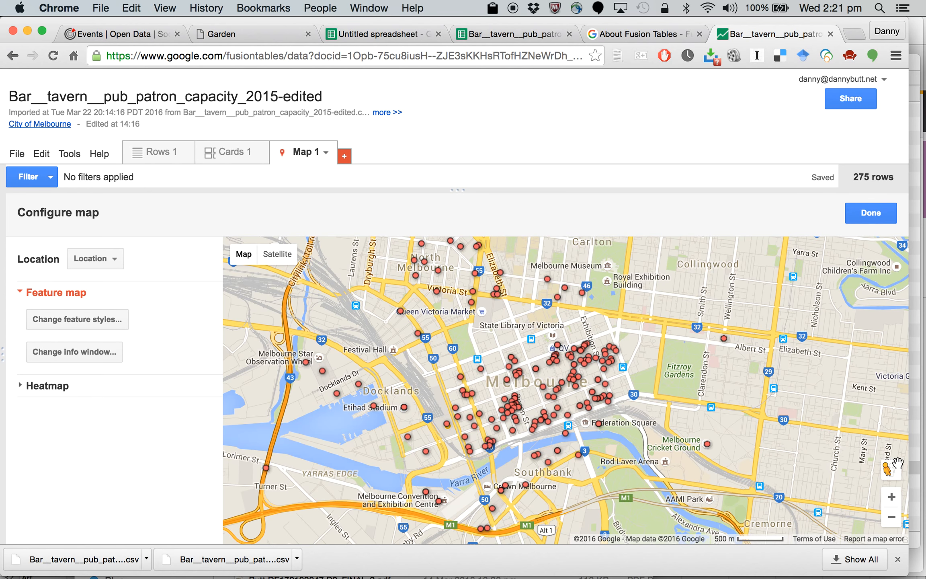
pyautogui.click(891, 500)
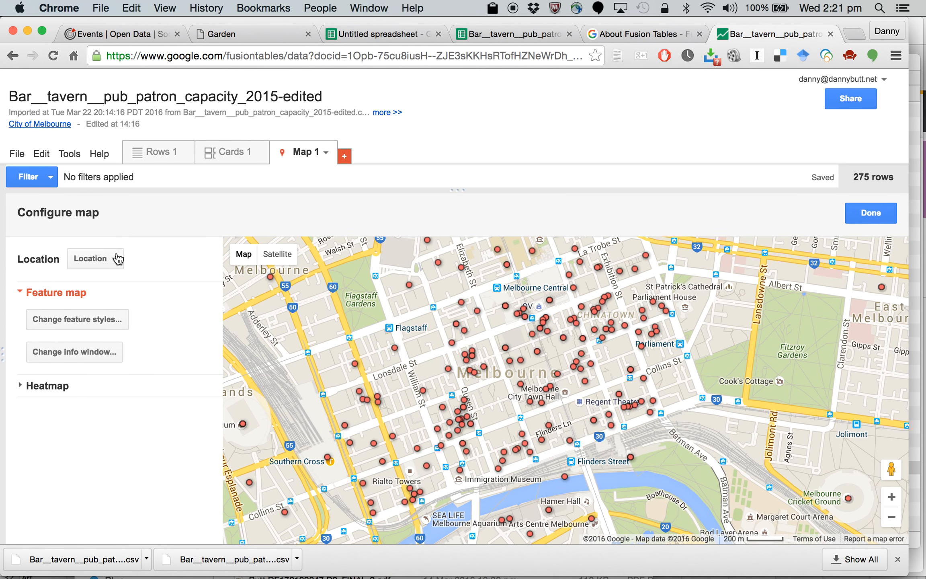
# Step: Divide the map's marker icons into 4 buckets by Number of patrons across the column's 10 - 5,000 range, and save the style
pyautogui.click(97, 320)
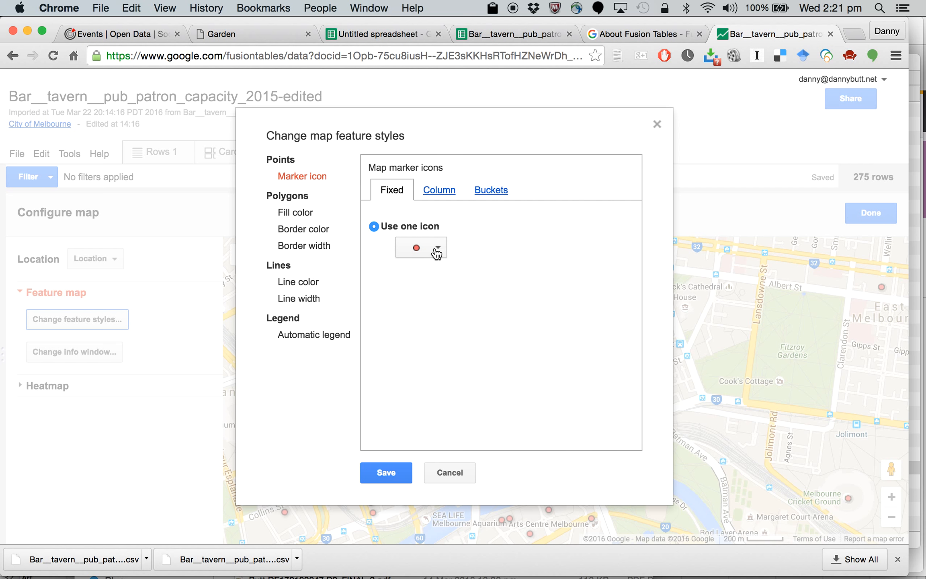
pyautogui.click(498, 192)
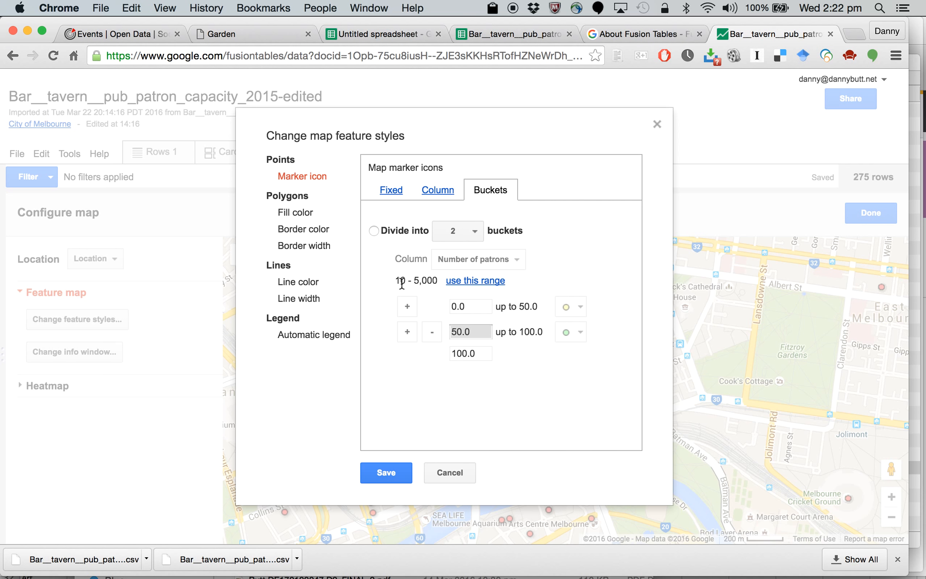
pyautogui.click(375, 230)
pyautogui.click(472, 236)
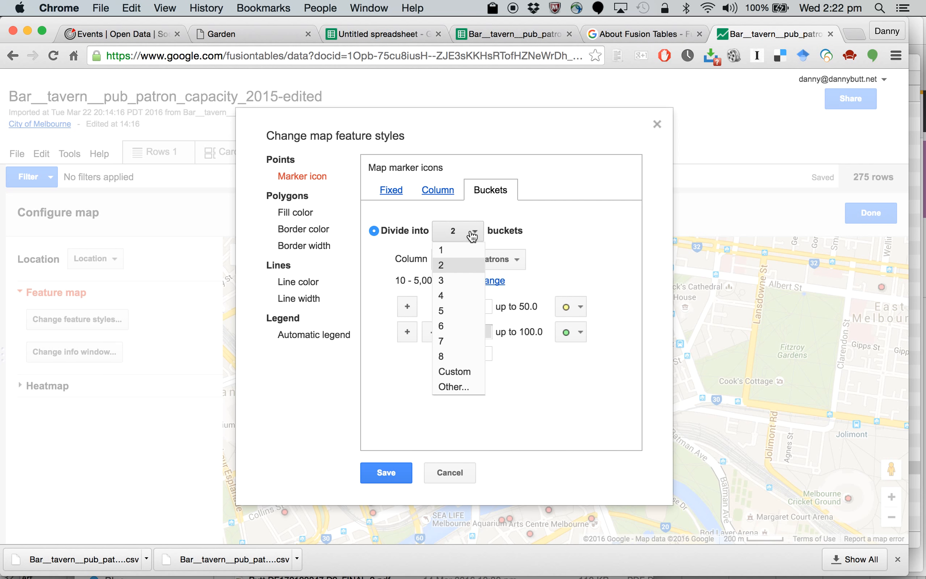
pyautogui.click(457, 291)
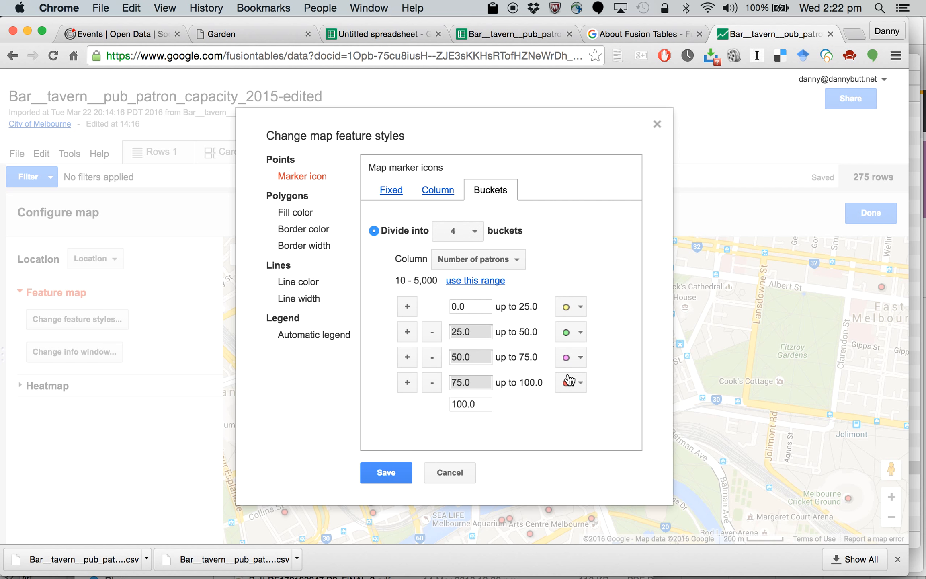
pyautogui.click(484, 283)
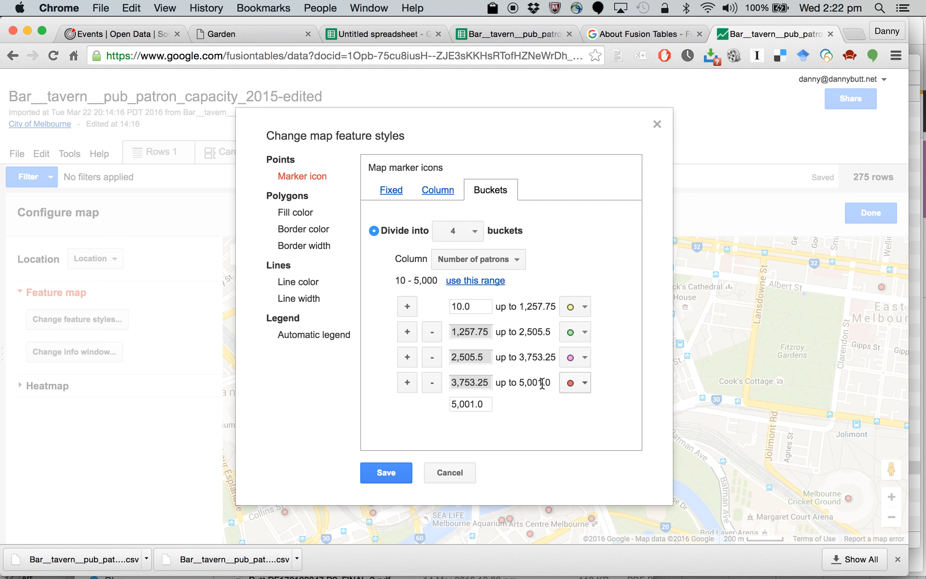
pyautogui.click(379, 478)
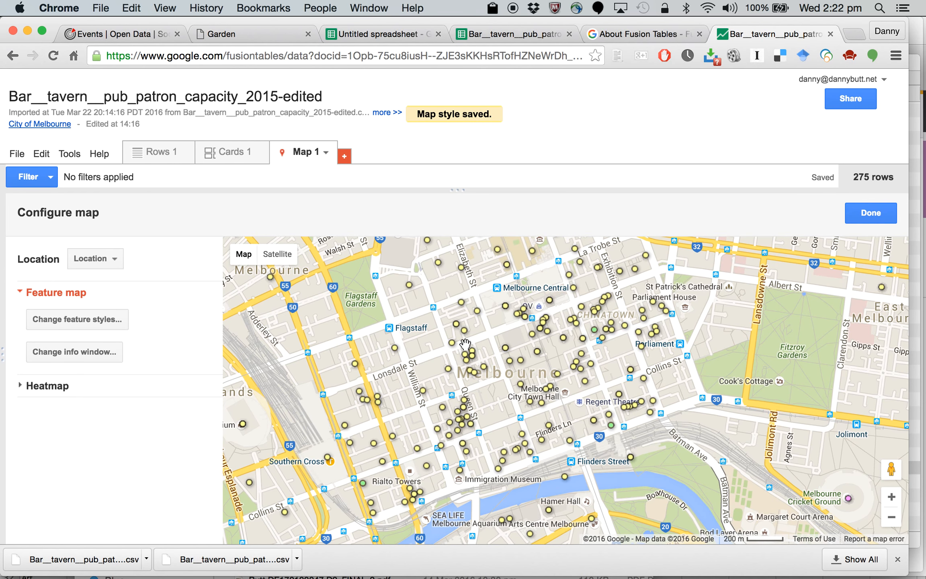
# Step: Reopen the map's feature styles and set the start of the second marker bucket to 100 patrons
pyautogui.click(95, 318)
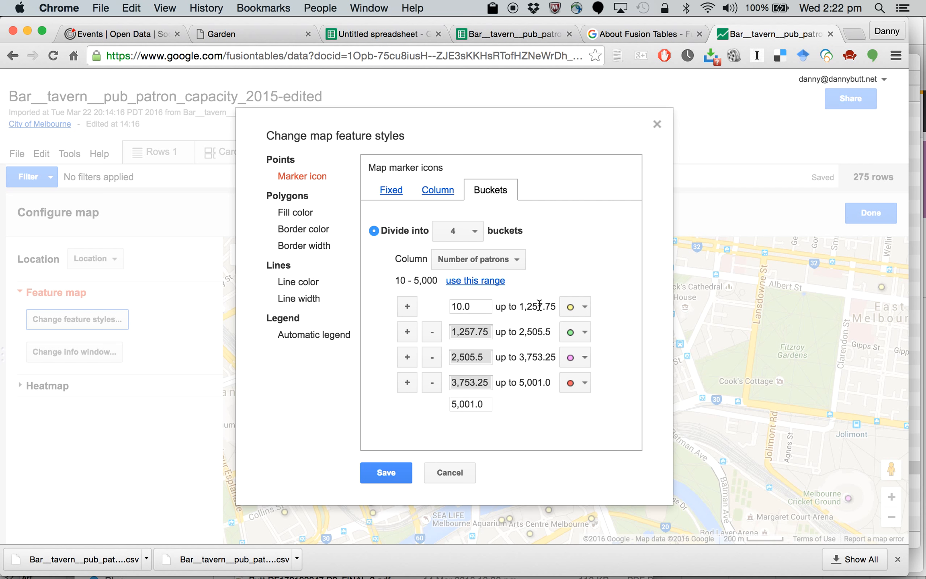
pyautogui.moveTo(539, 305)
pyautogui.click(472, 330)
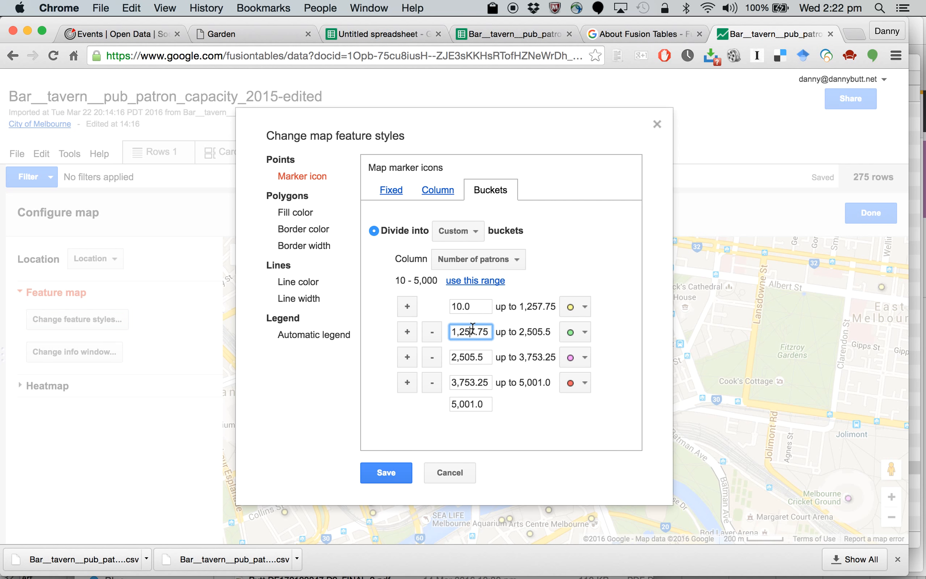
pyautogui.doubleClick(473, 328)
pyautogui.write('100')
pyautogui.press('Return')
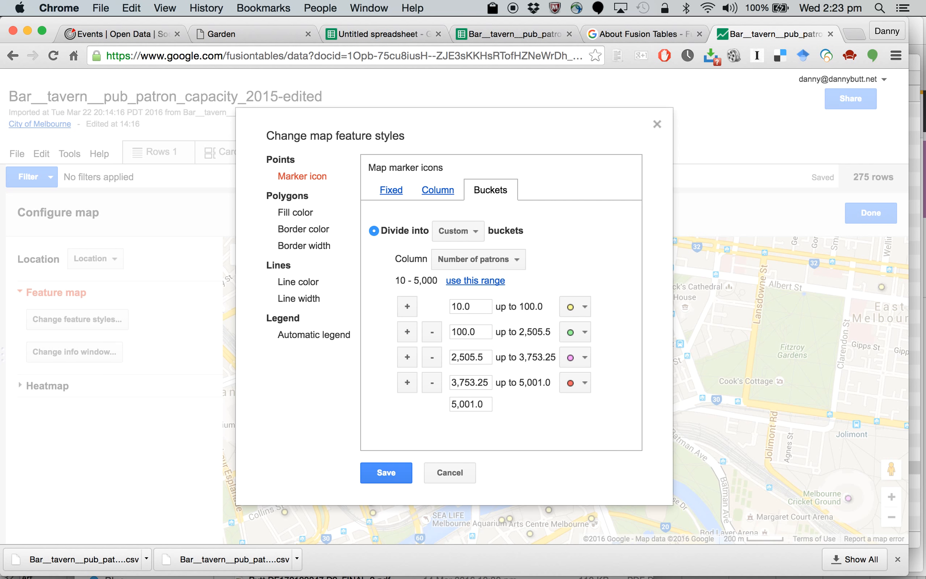
# Step: Set the start of the third marker bucket to 500 patrons and of the fourth to 1000
pyautogui.click(469, 360)
pyautogui.write('500')
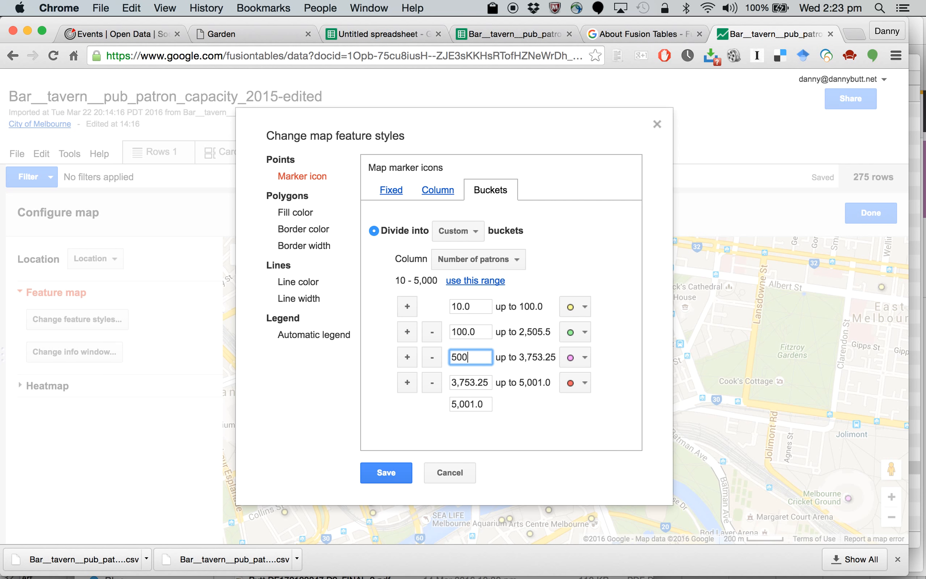
pyautogui.press('Return')
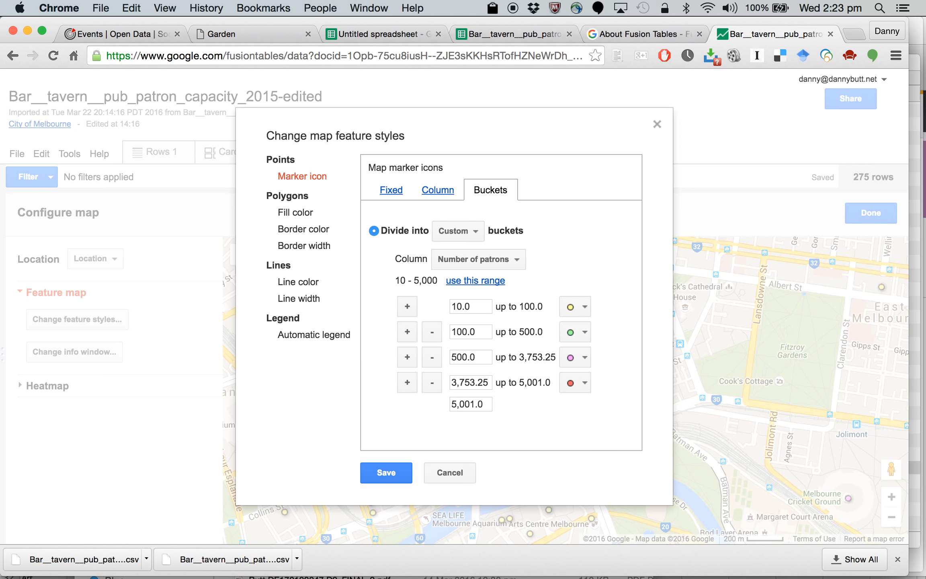
pyautogui.click(462, 385)
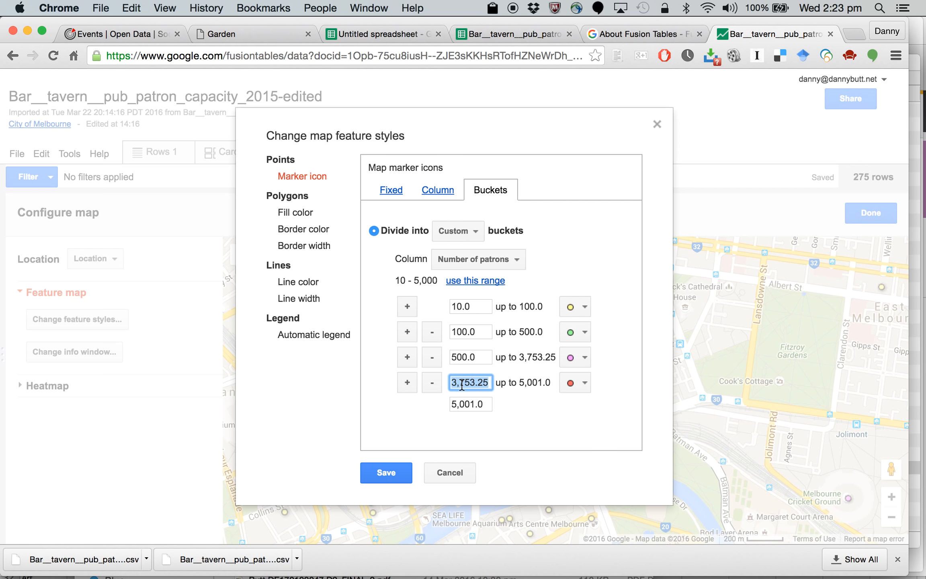
pyautogui.write('1000')
pyautogui.press('Tab')
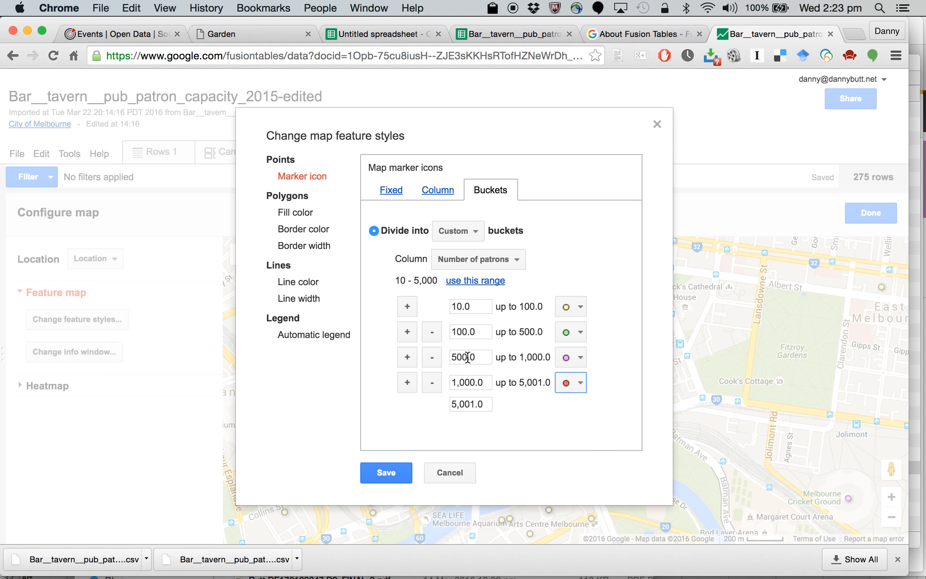
# Step: Set the four bucket icons, in ascending order, to large_yellow, large_green, large_purple and large_red, and save the map style
pyautogui.click(581, 308)
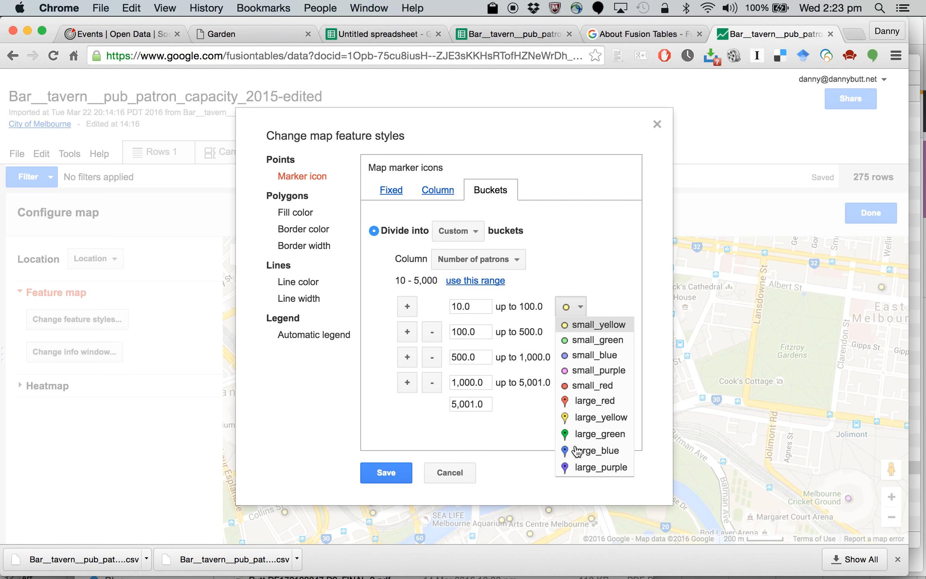
pyautogui.click(580, 418)
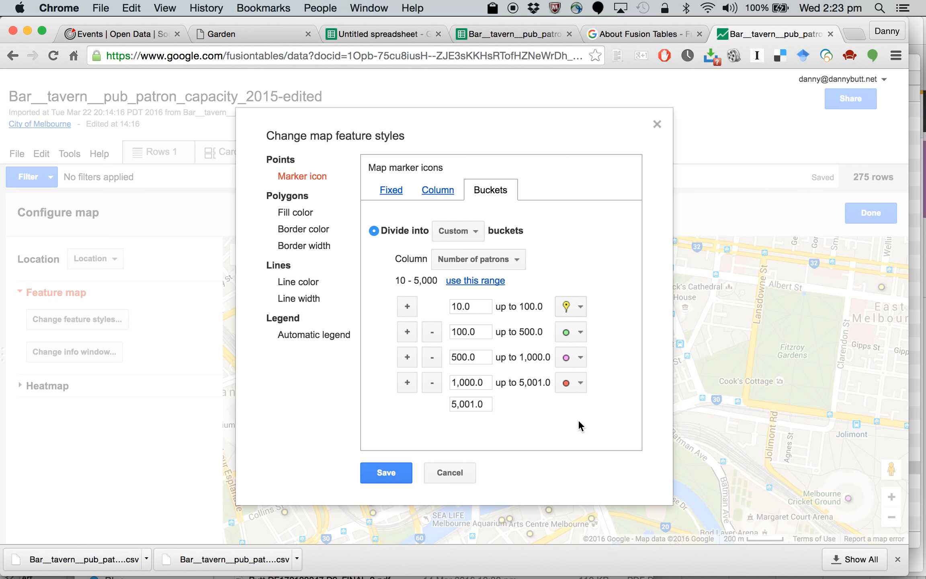
pyautogui.click(570, 335)
pyautogui.click(574, 463)
pyautogui.click(576, 359)
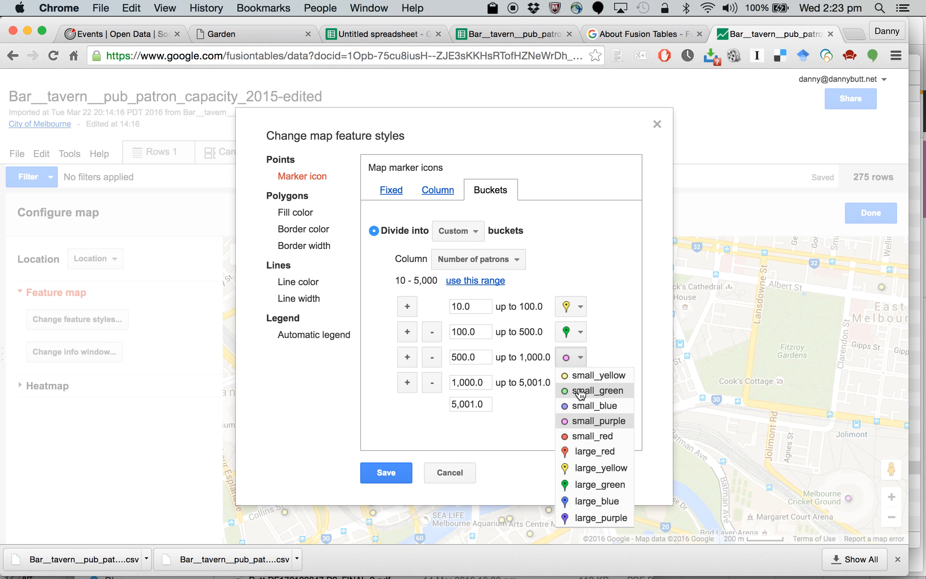
pyautogui.click(576, 517)
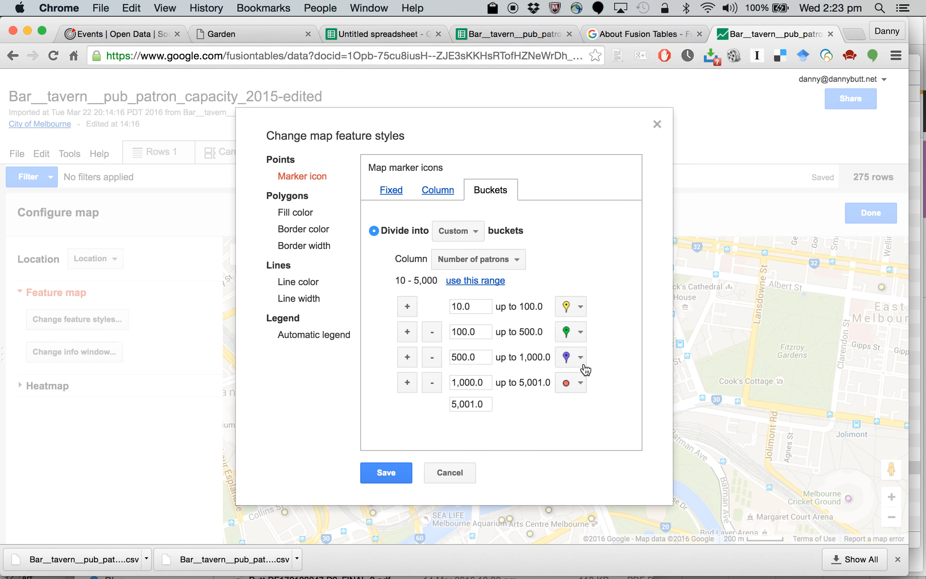
pyautogui.click(574, 384)
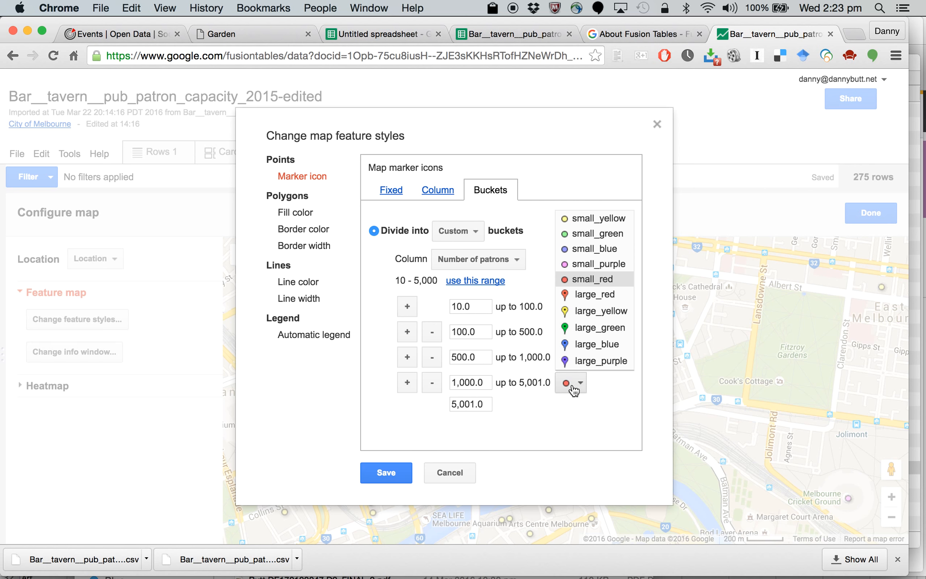
pyautogui.click(596, 296)
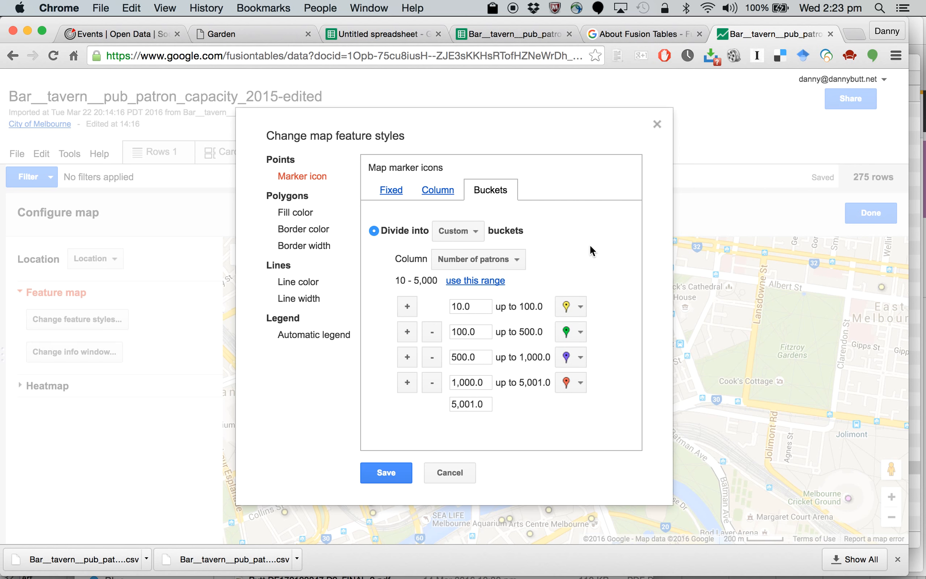
pyautogui.click(376, 482)
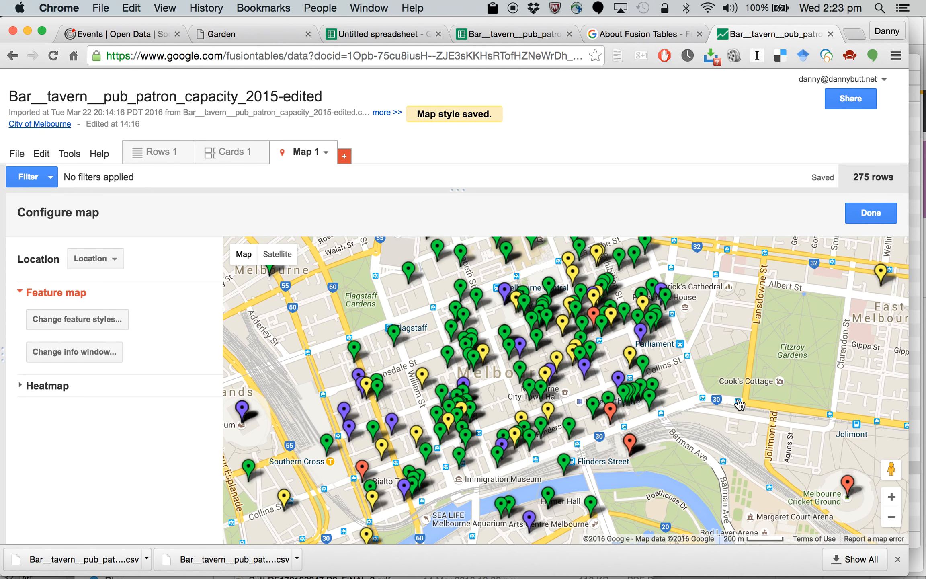
# Step: Show the automatic marker legend on the map with the title "Number of patrons 2015" and save the style
pyautogui.click(891, 517)
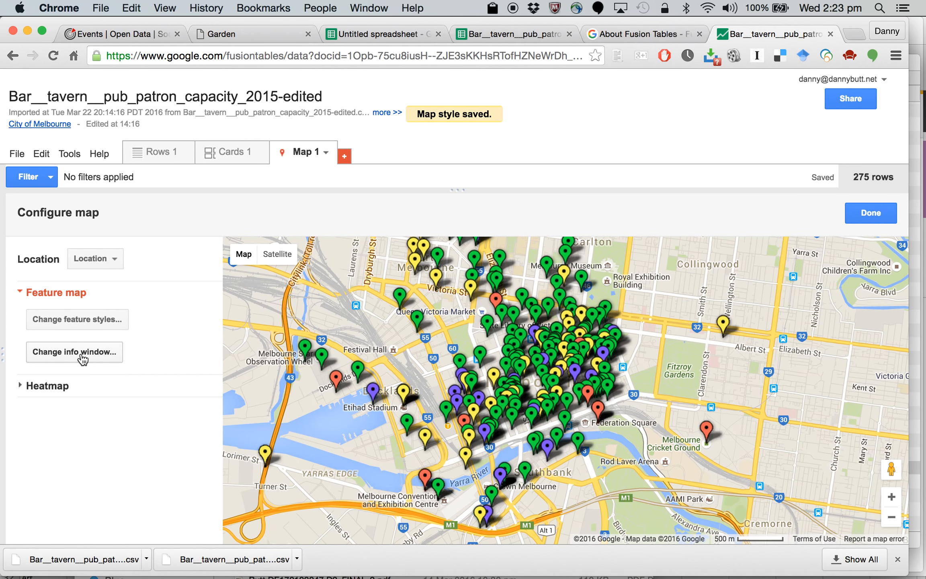
pyautogui.click(94, 320)
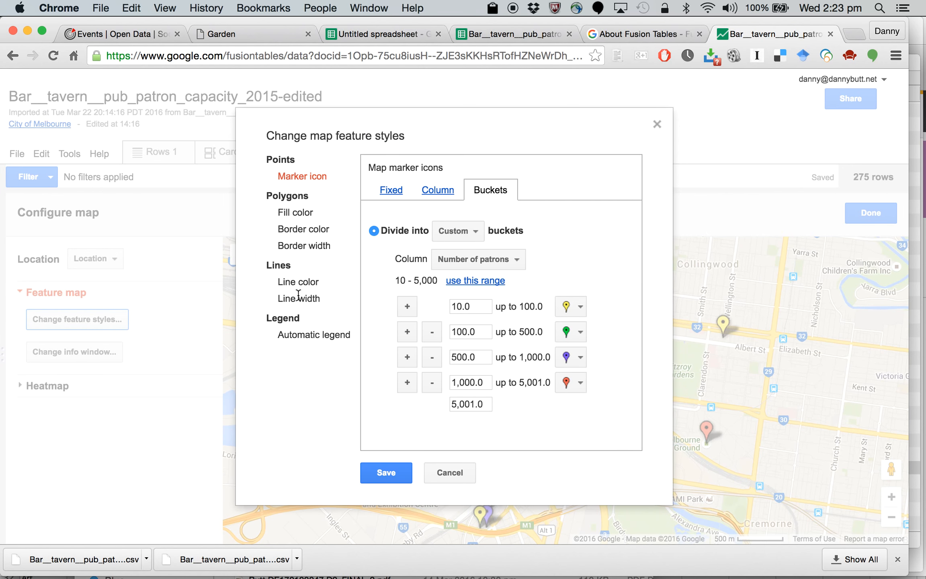
pyautogui.click(287, 334)
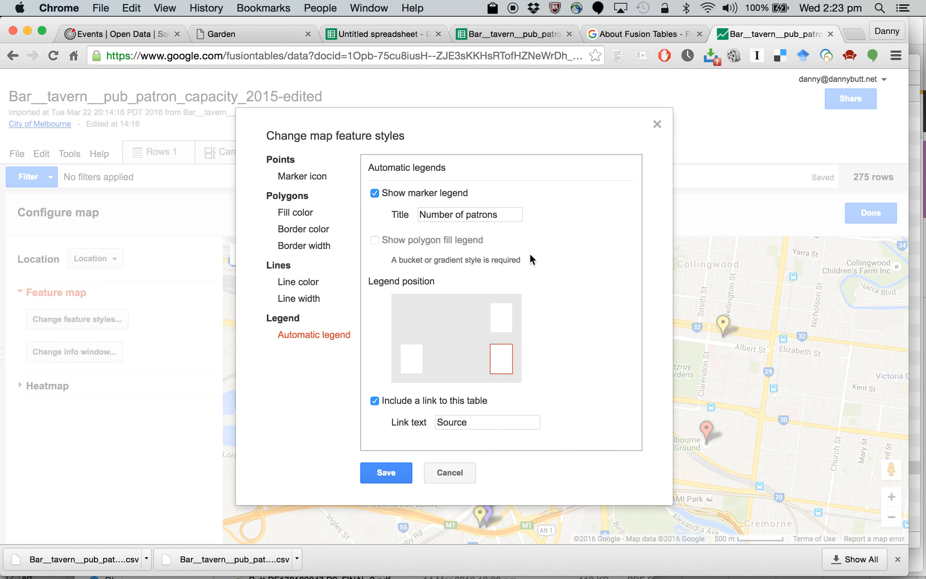
pyautogui.click(509, 214)
pyautogui.write('2015')
pyautogui.click(393, 475)
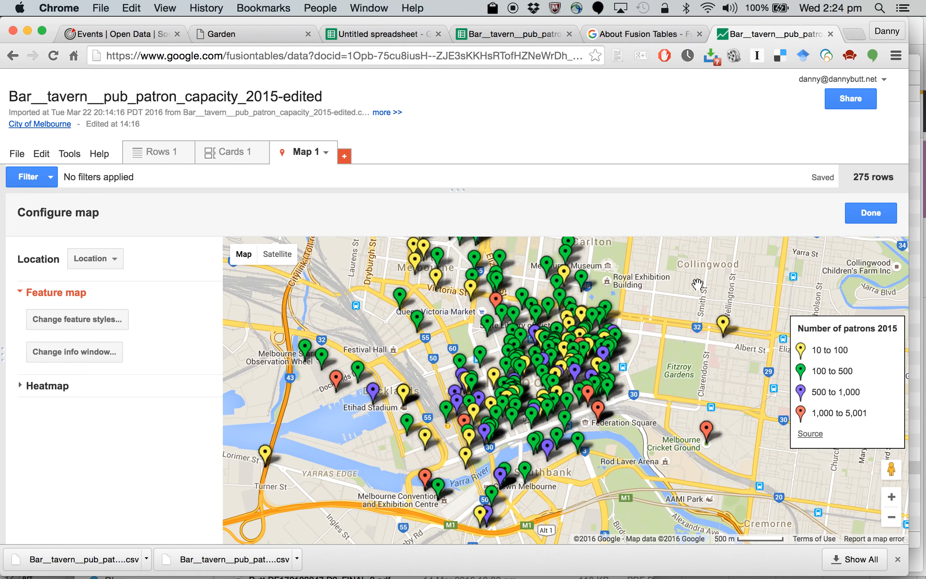
# Step: Exclude the Location column from the map's info window, save the layout and check it on the Albert Street marker
pyautogui.click(723, 326)
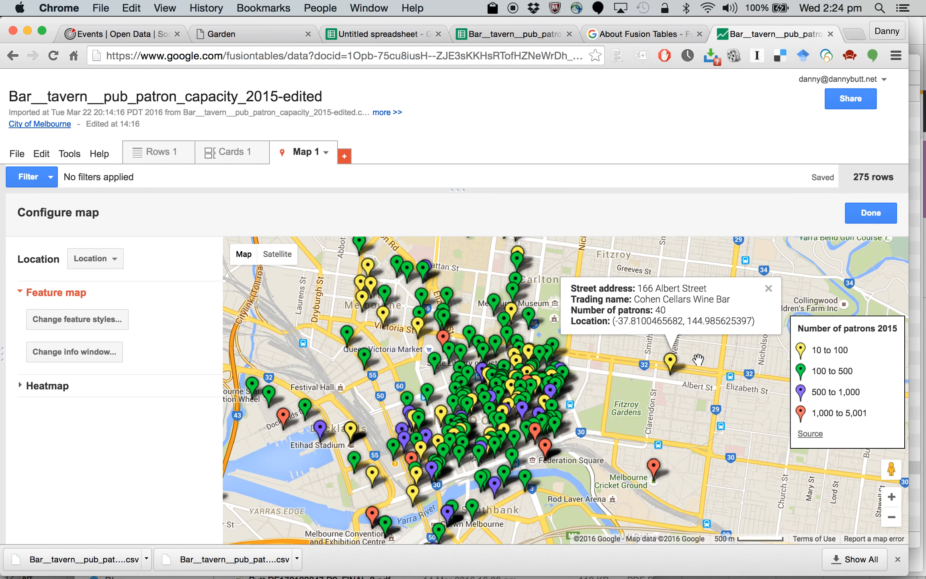
pyautogui.click(82, 354)
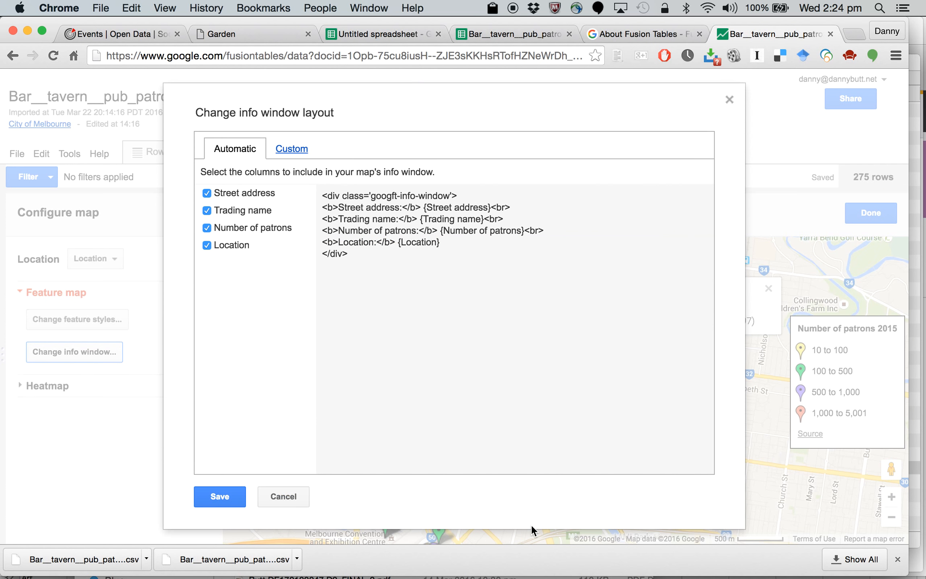
pyautogui.click(219, 241)
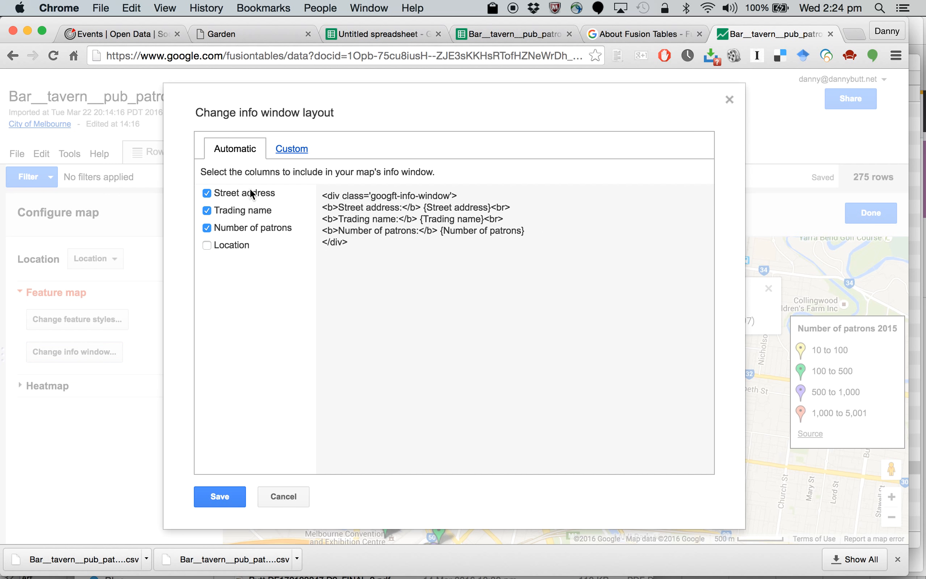
pyautogui.click(213, 497)
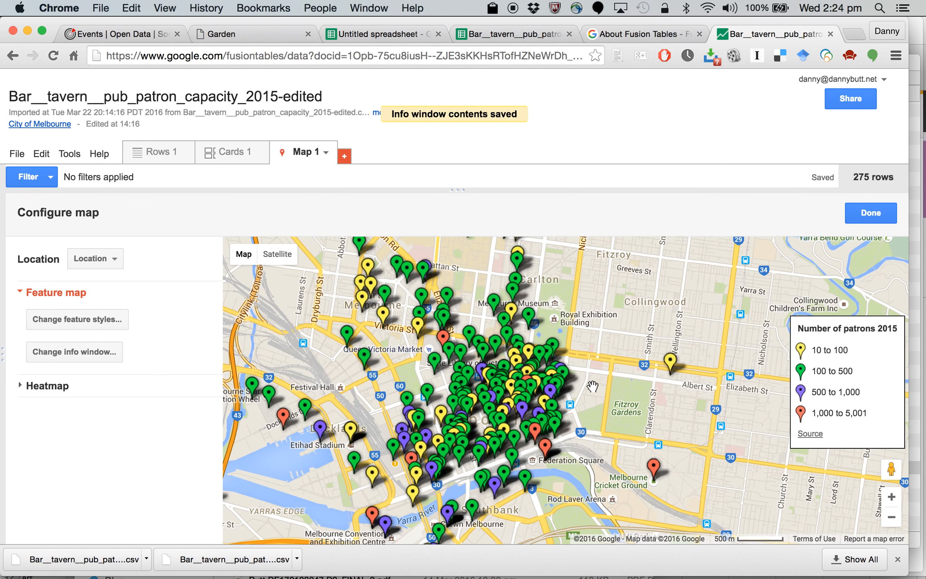
pyautogui.click(670, 363)
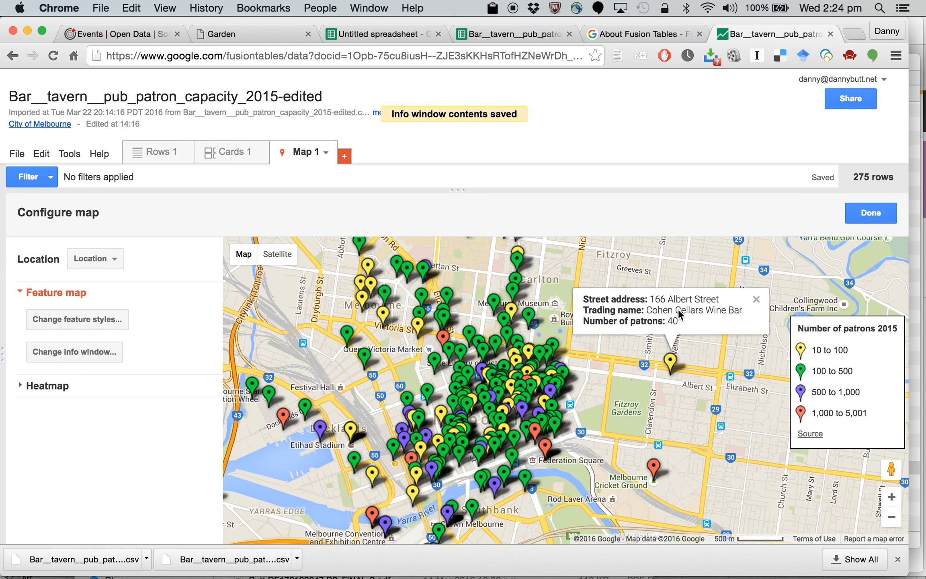
pyautogui.click(757, 301)
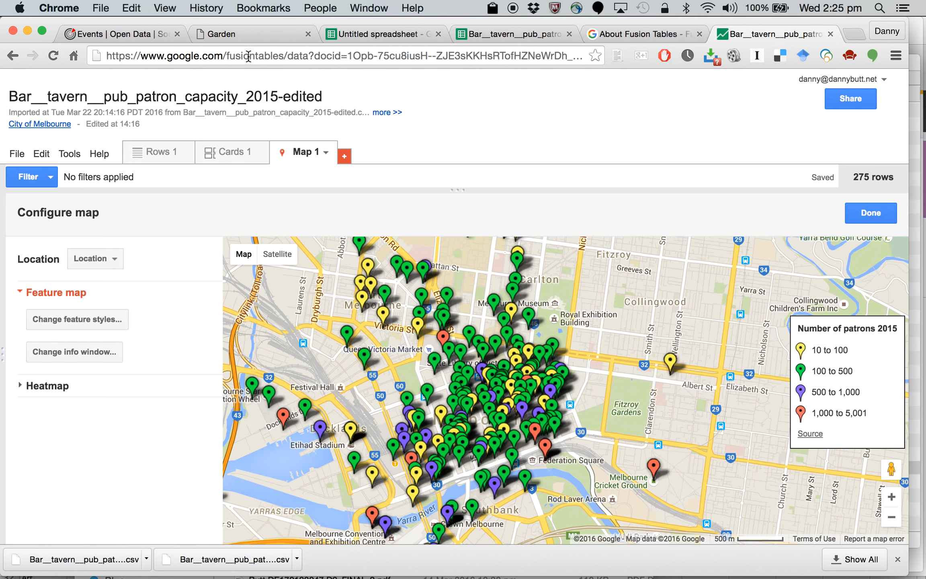
pyautogui.rightClick(343, 157)
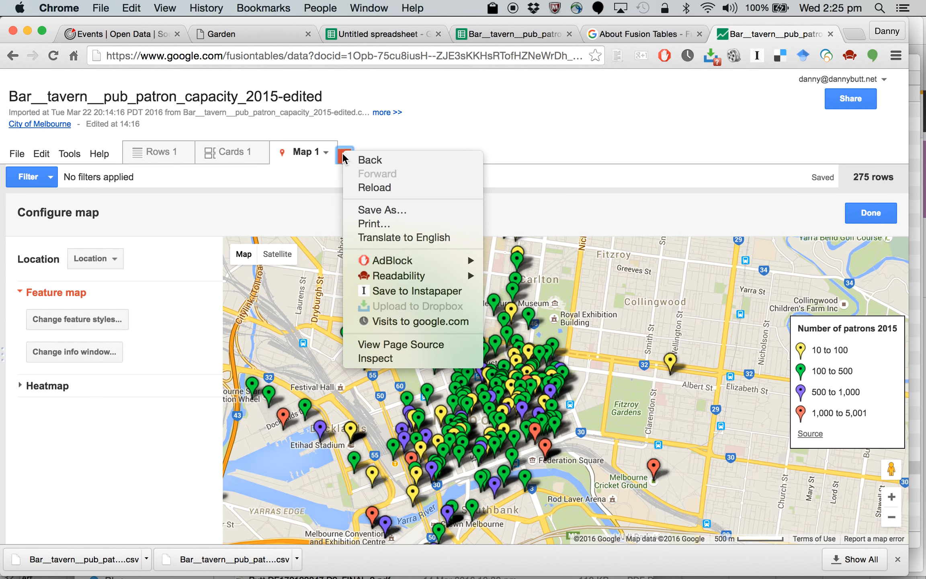
pyautogui.click(419, 107)
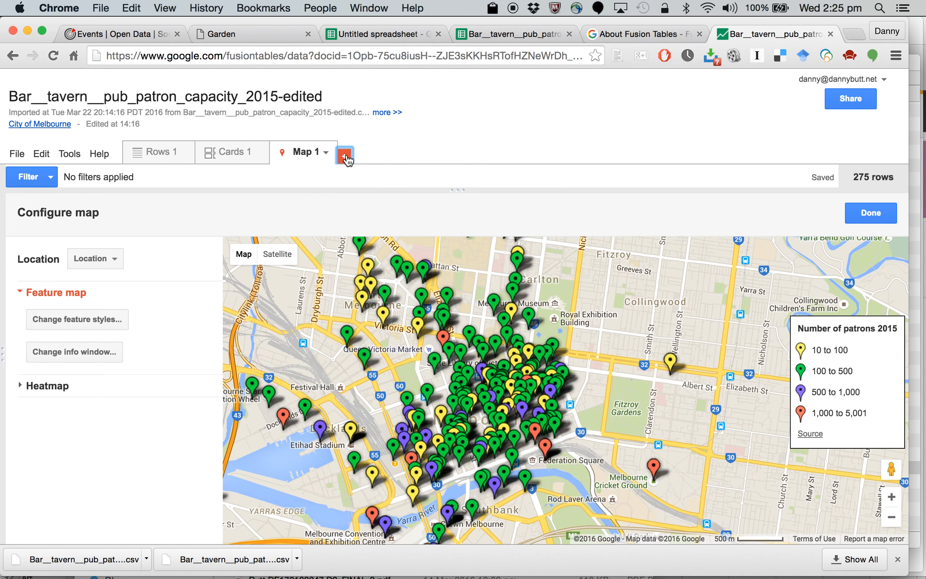